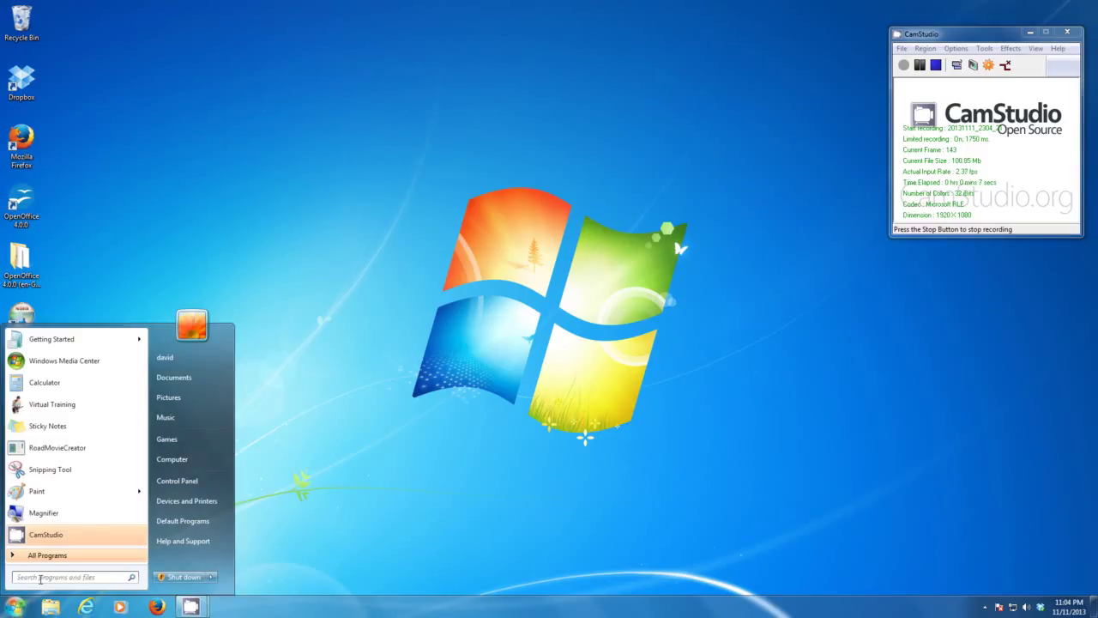
- Open Device Manager and expand the Universal Serial Bus controllers and Universal Serial Bus devices categories
left_click(41, 578)
type("device")
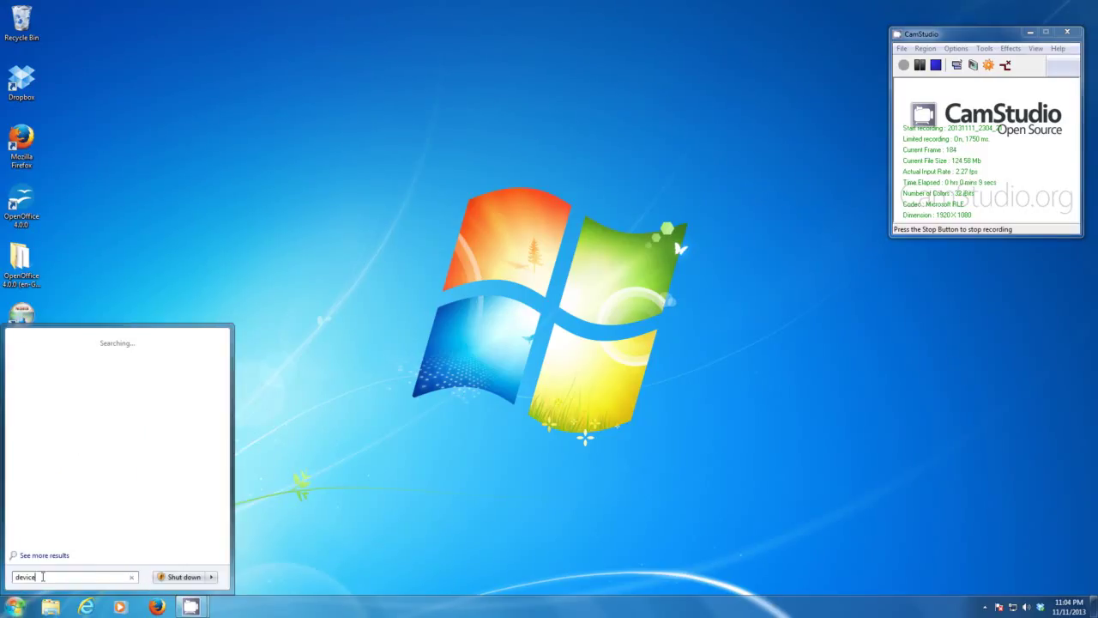
key("Escape")
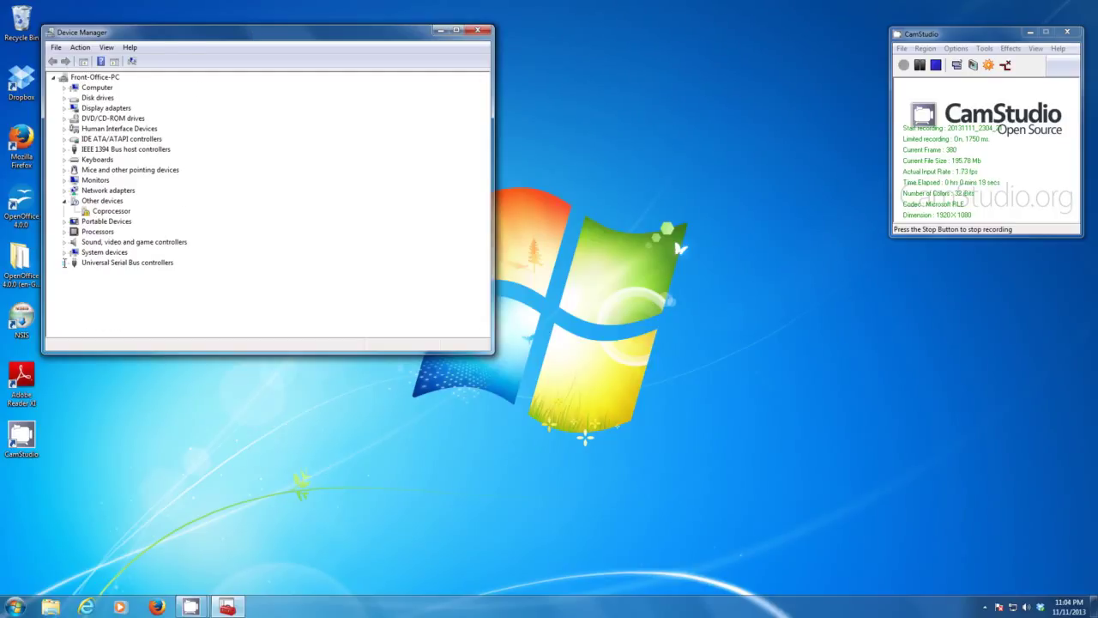
left_click(63, 263)
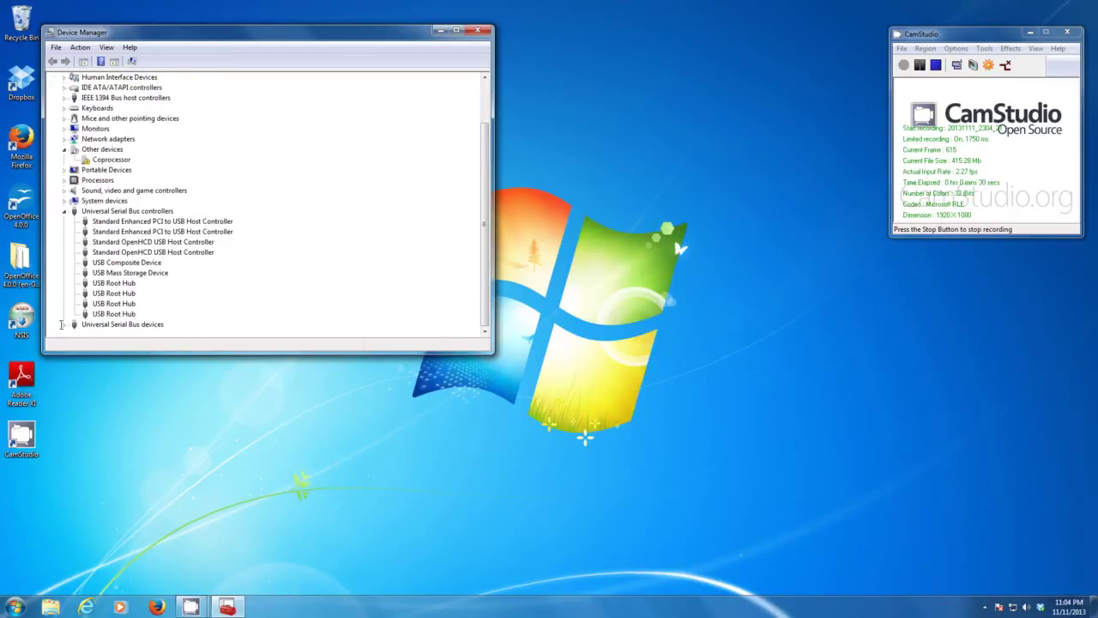
left_click(63, 324)
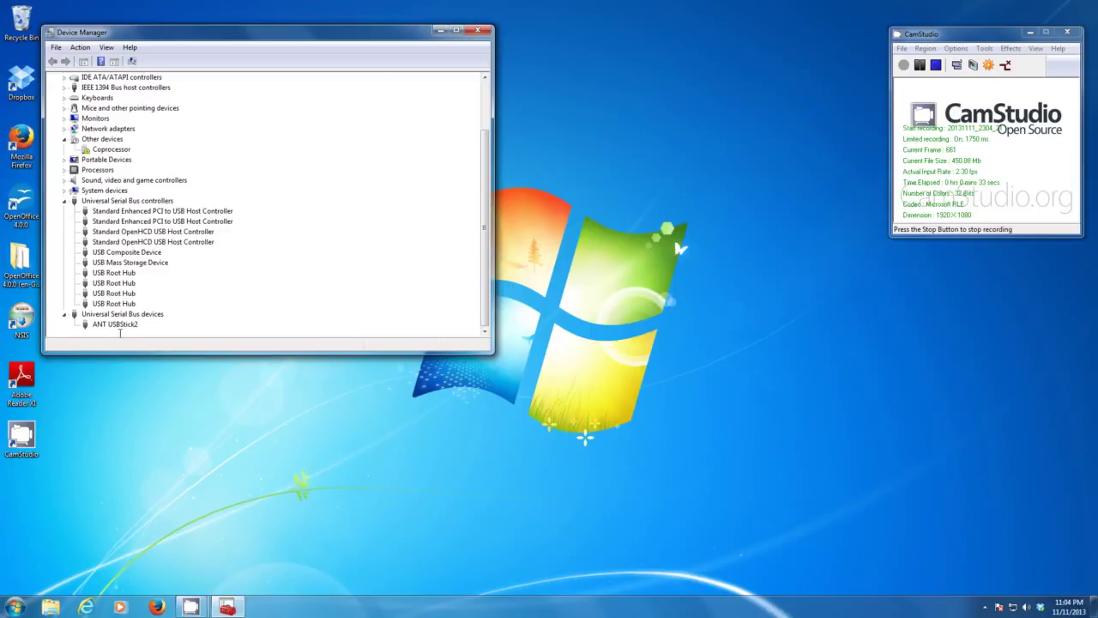
- Uninstall the ANT USBStick2 device and delete its driver software
right_click(115, 325)
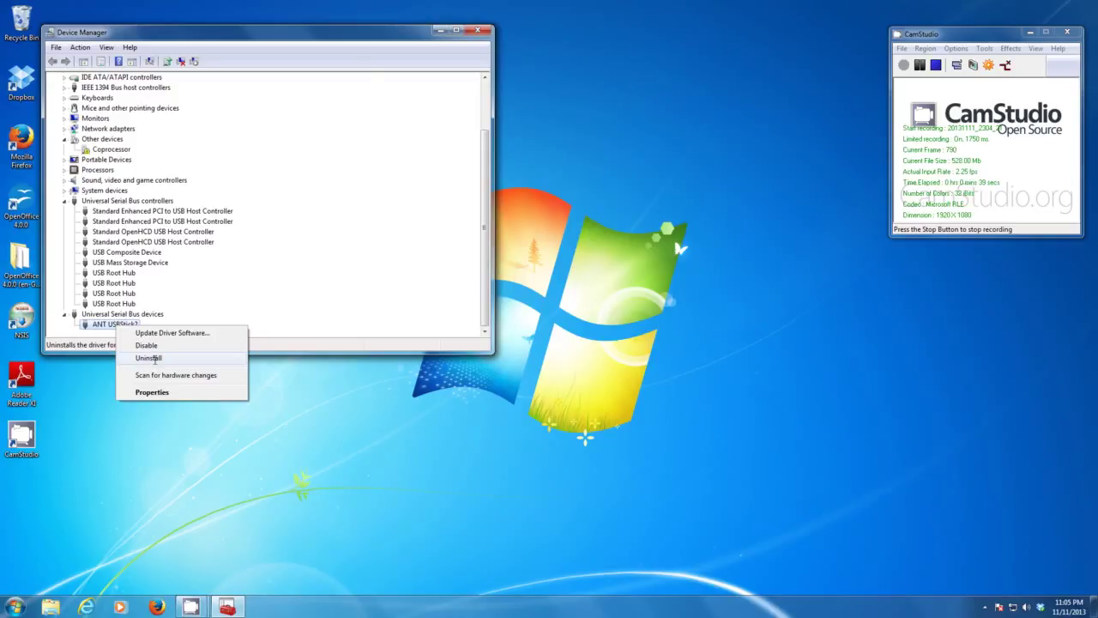
left_click(148, 358)
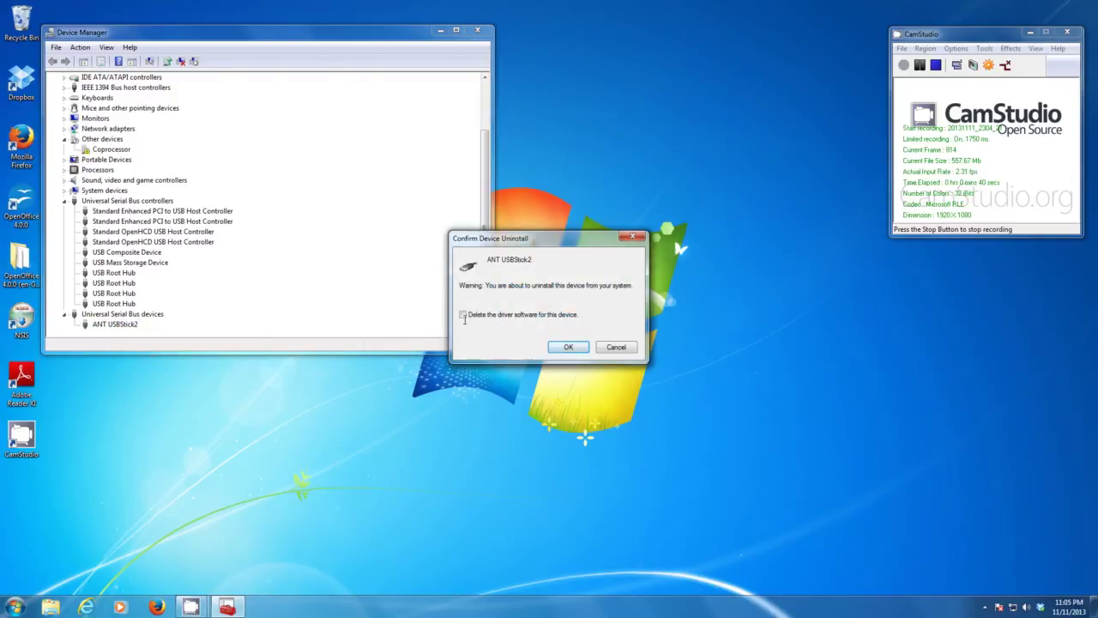
left_click(464, 315)
left_click(569, 347)
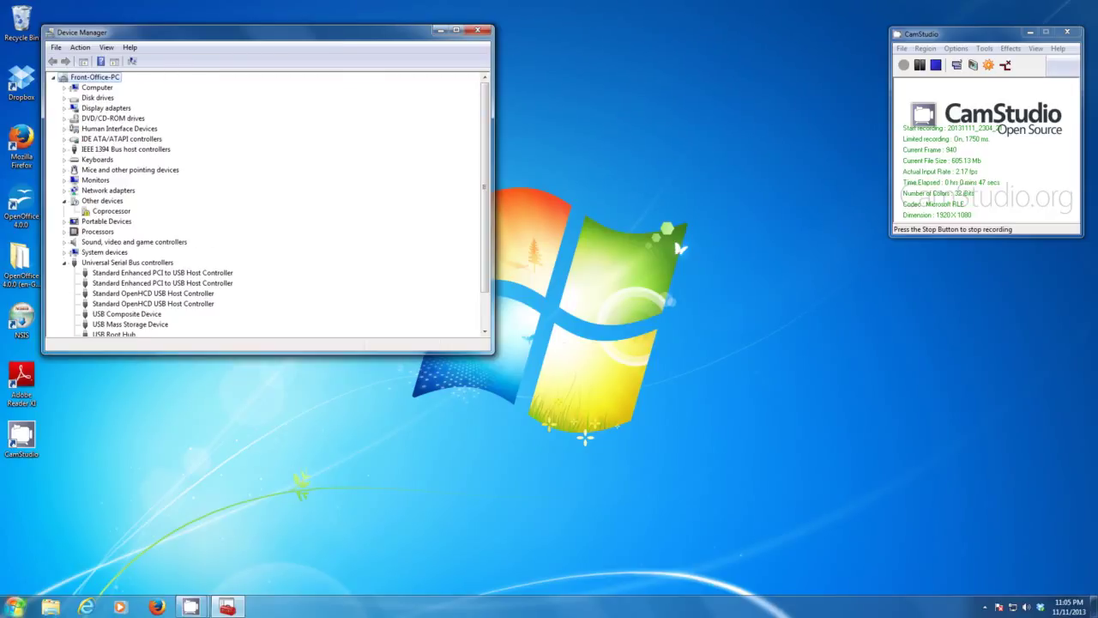
- Open the Downloads folder and run zadig_v2.0.1.161.exe
left_click(24, 605)
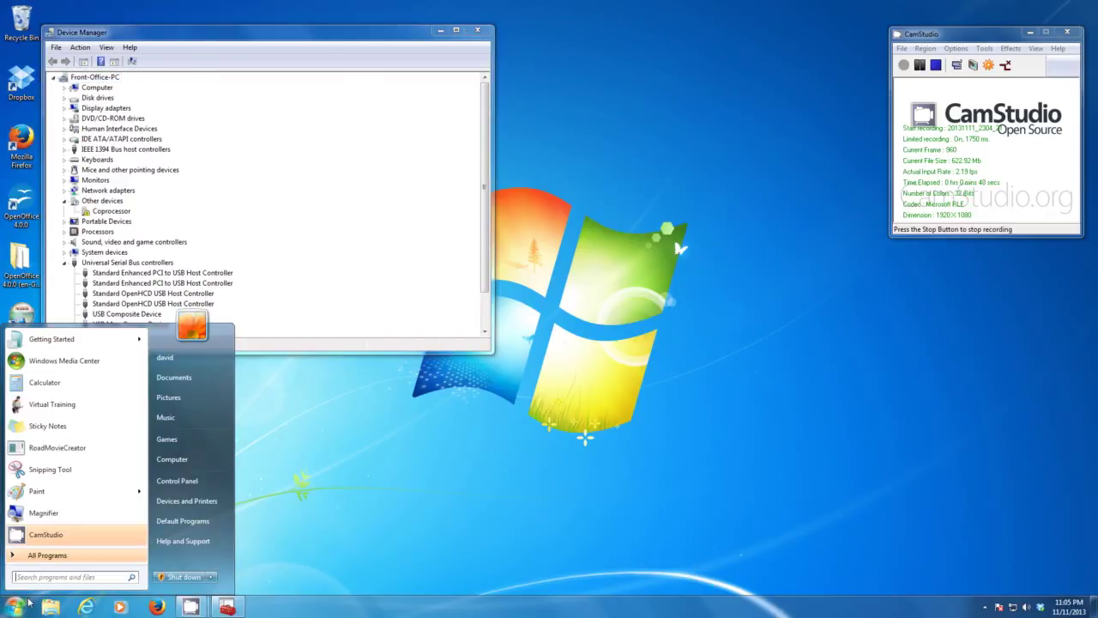
left_click(184, 379)
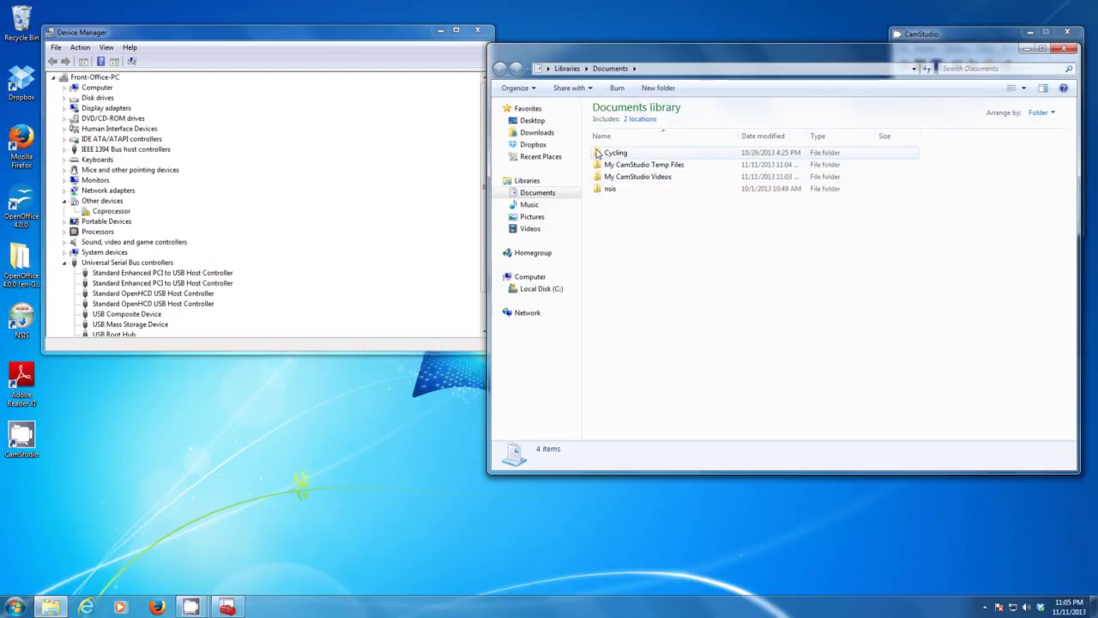
left_click(537, 132)
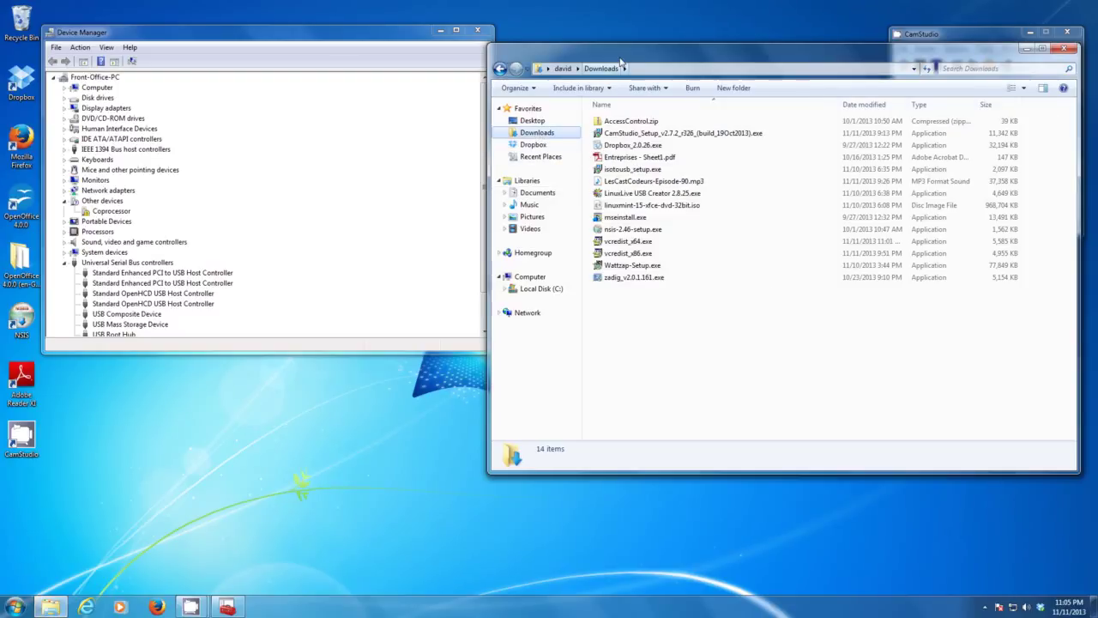
left_click_drag(620, 58, 411, 93)
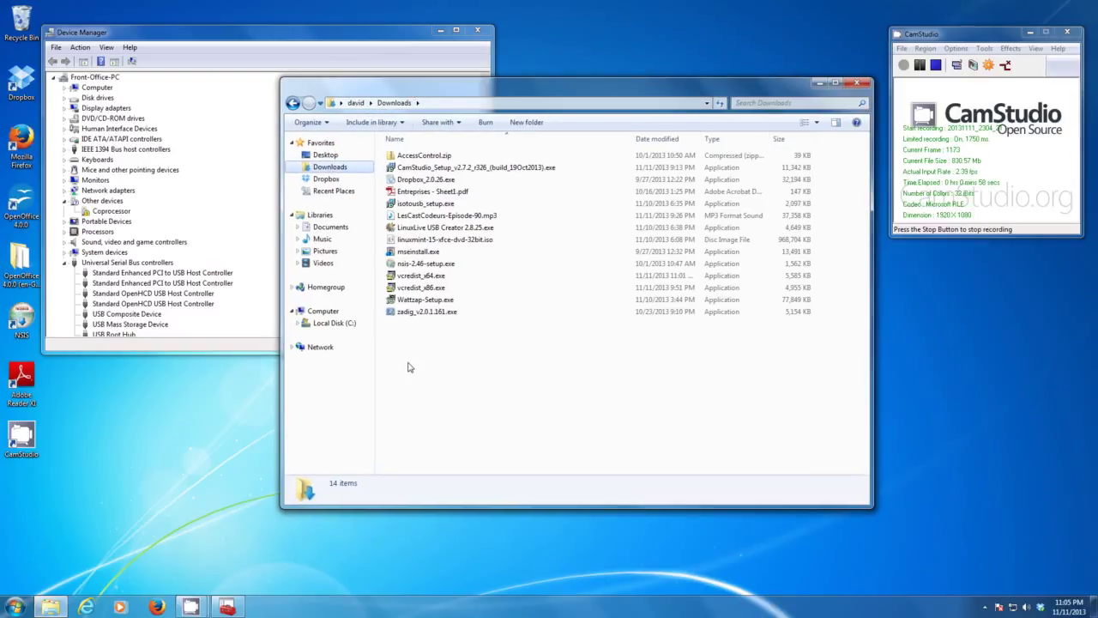
left_click(417, 314)
left_click(3, 7)
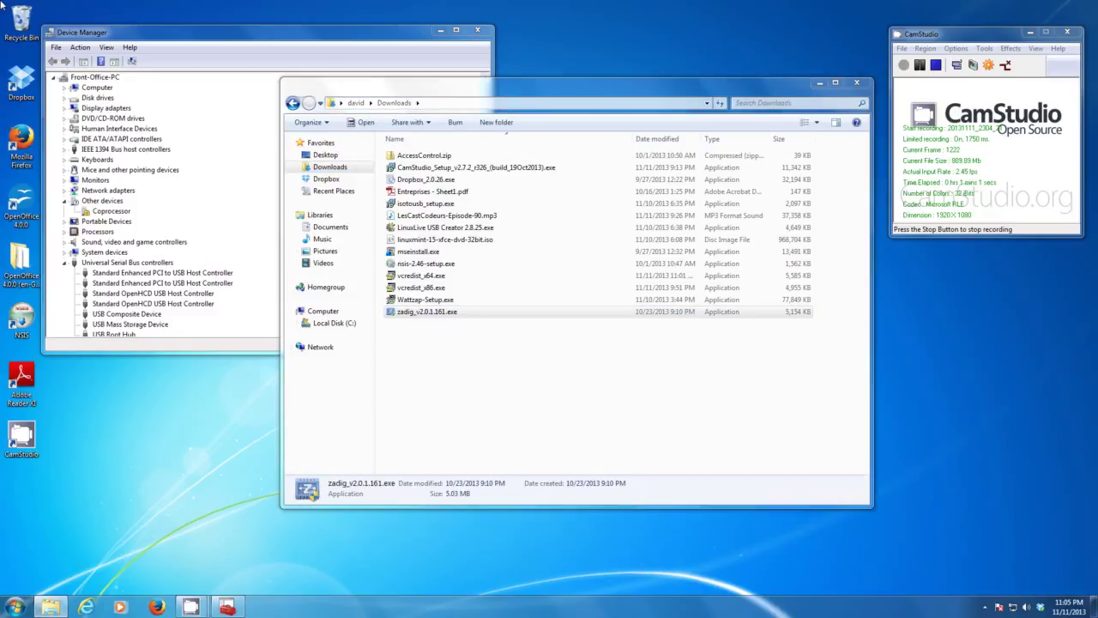
left_click(623, 335)
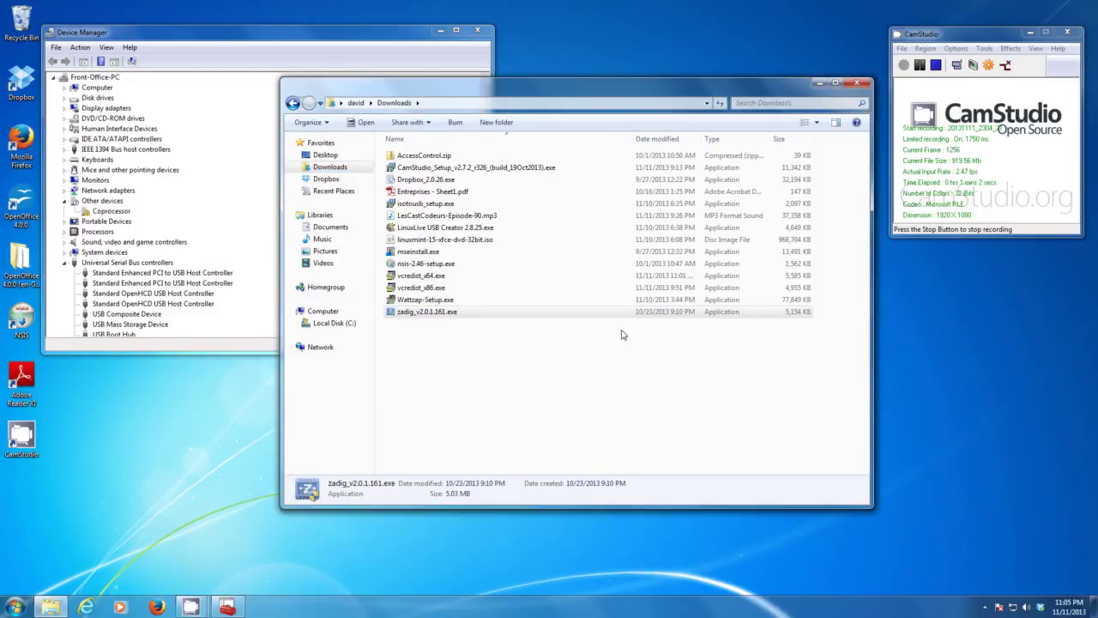
key("Return")
- Install the WinUSB (v6.1.7600.16385) driver for the ANT USBStick2 and close Zadig
left_click(505, 181)
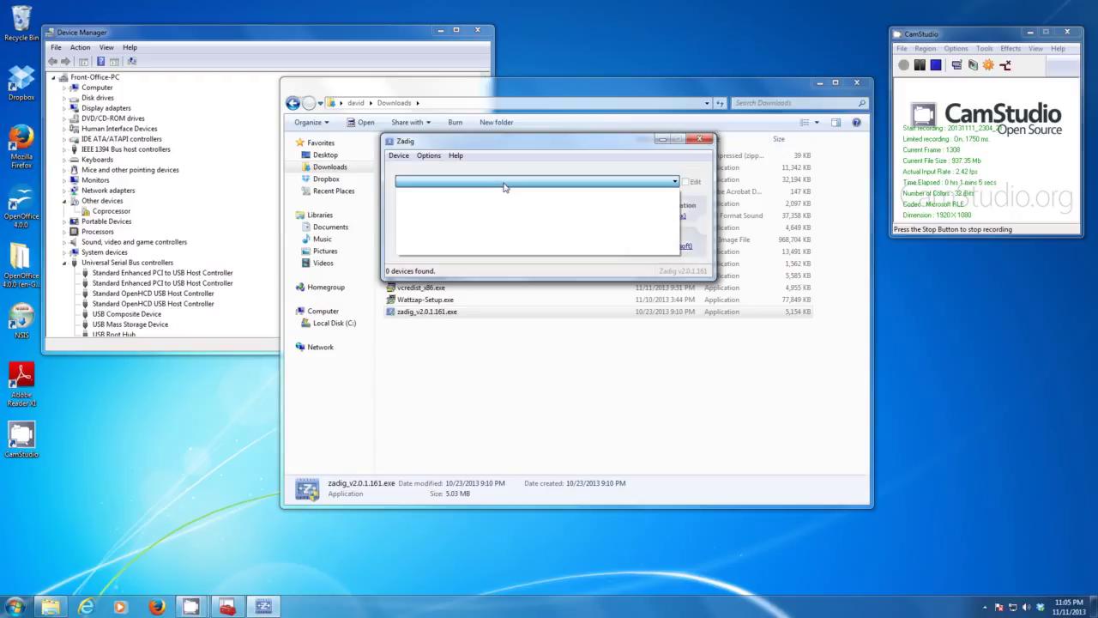
left_click(505, 185)
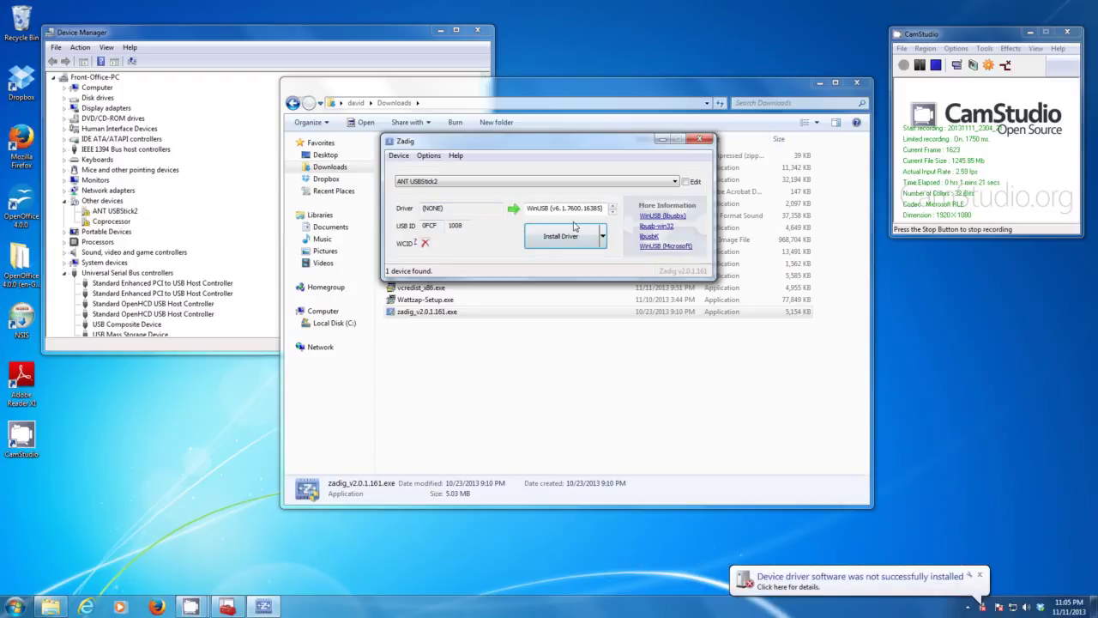
left_click(613, 212)
left_click(613, 210)
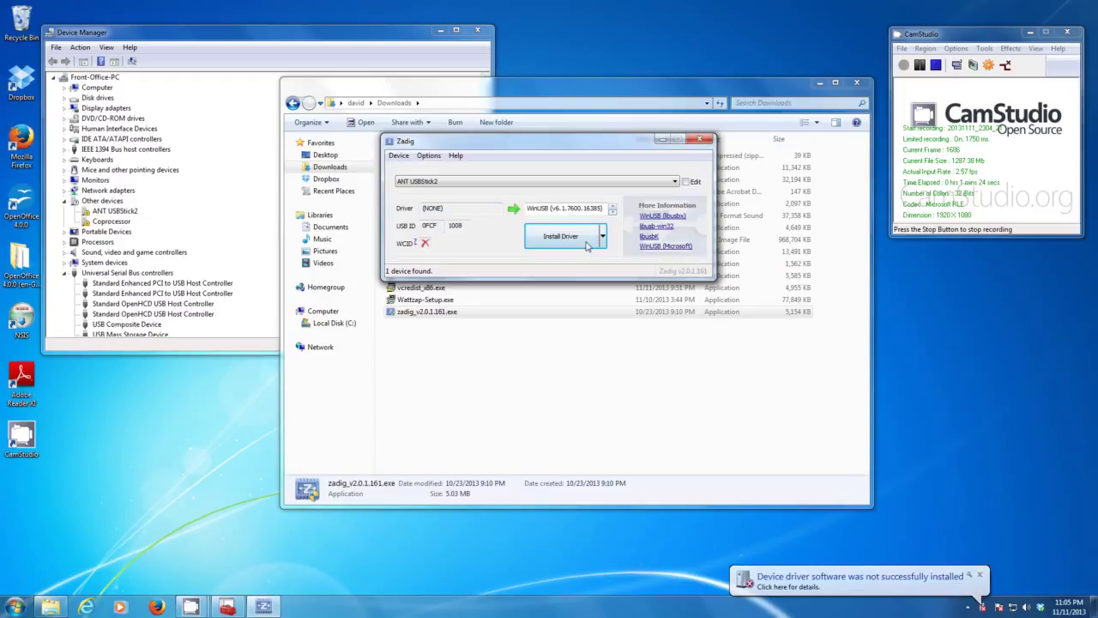
left_click(562, 237)
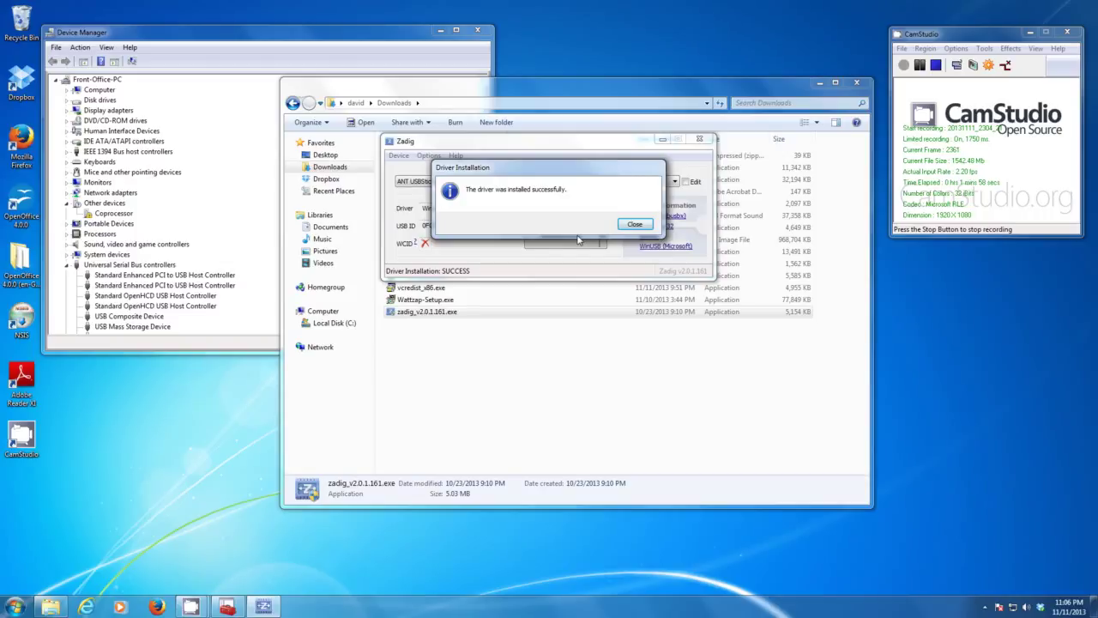
left_click(634, 224)
left_click(702, 140)
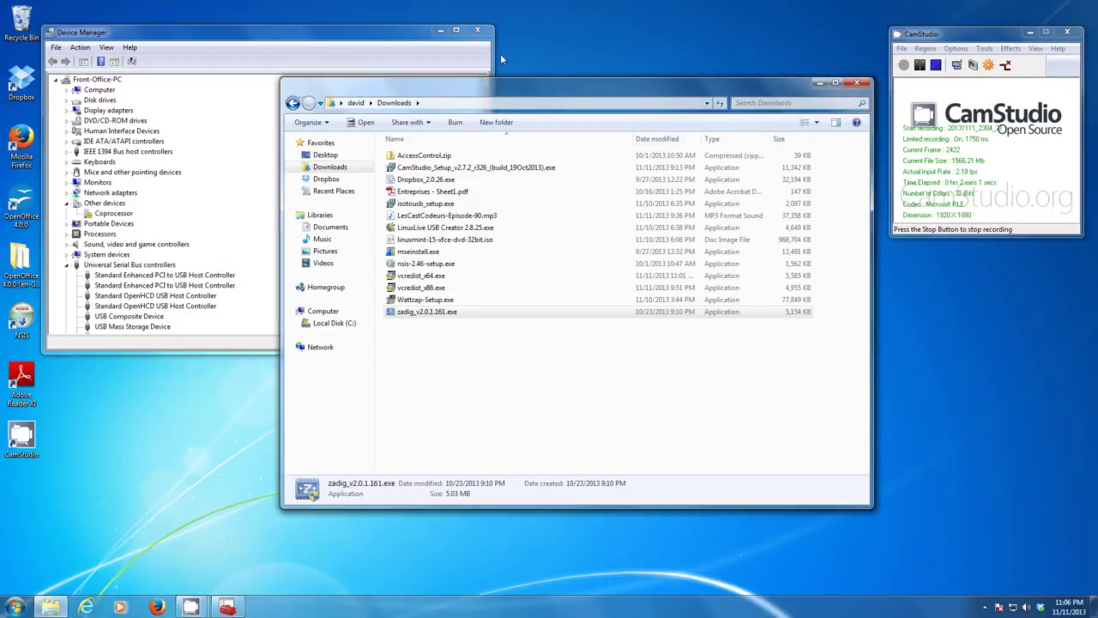
- Check for the ANT USBStick2 under Universal Serial Bus devices in Device Manager
left_click(408, 43)
scroll(279, 225, "down", 2)
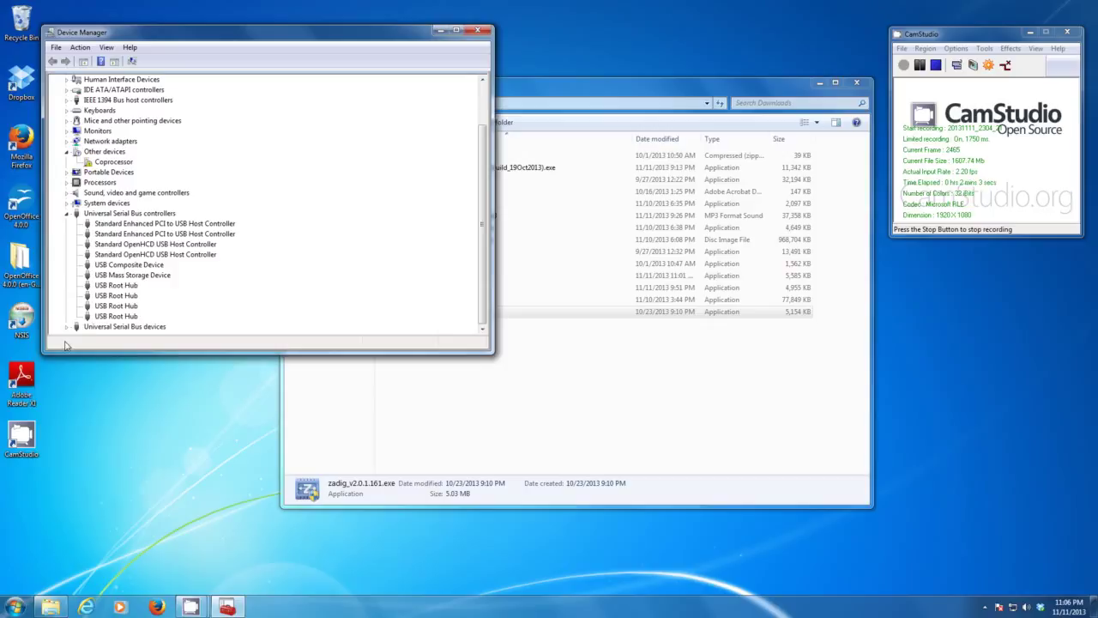
left_click(98, 327)
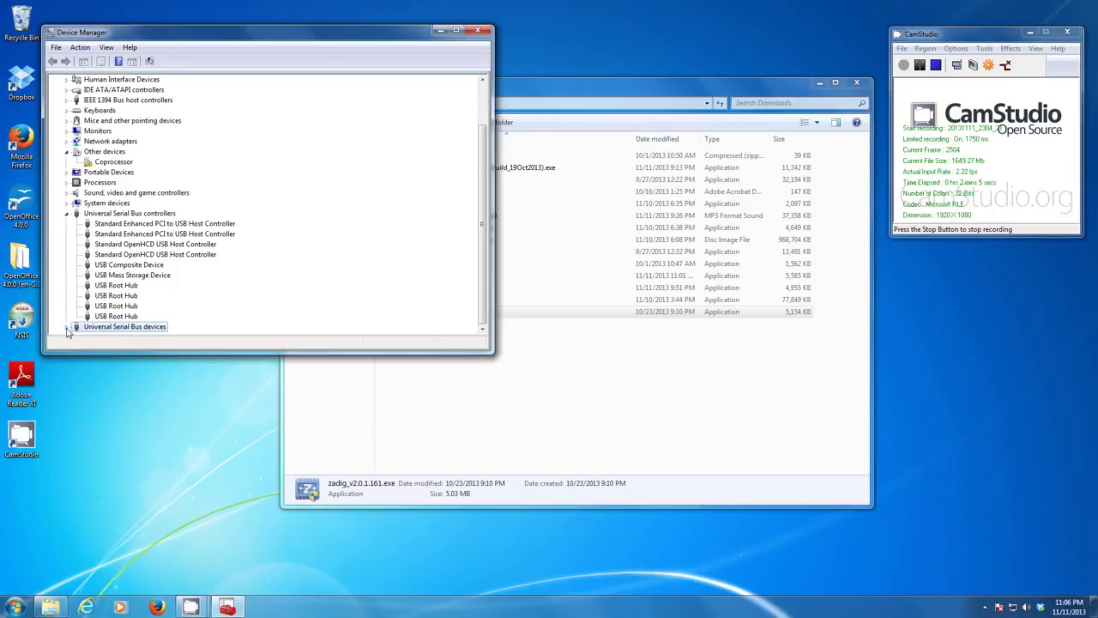
left_click(67, 328)
left_click(129, 328)
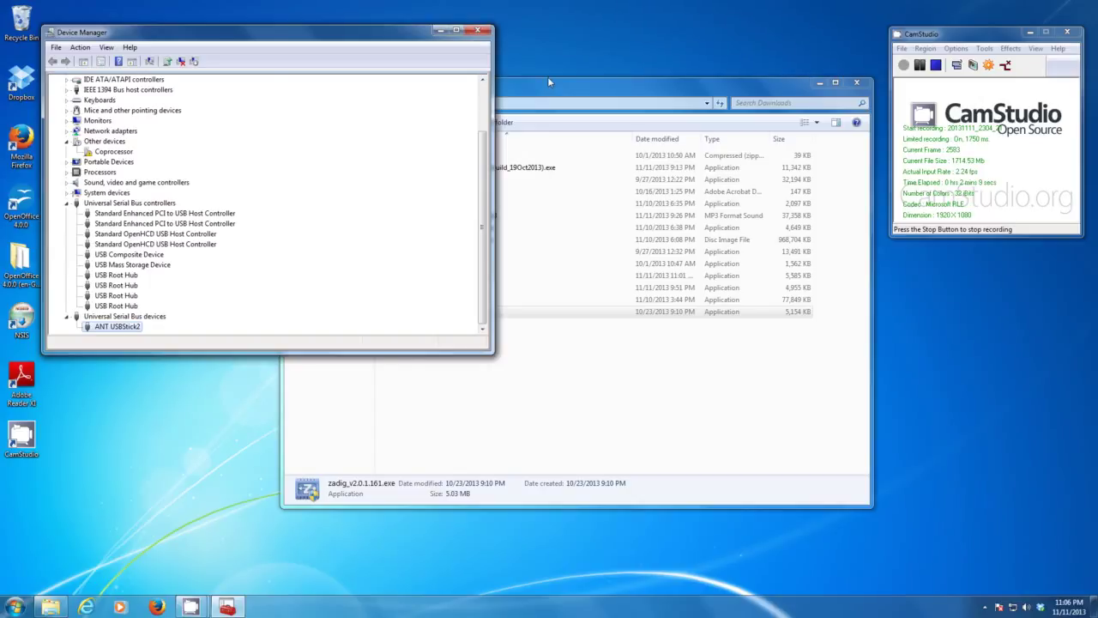
- Open the Wattzap-Setup.exe download page from the player download area of wattzap.com and close the browser
left_click(806, 92)
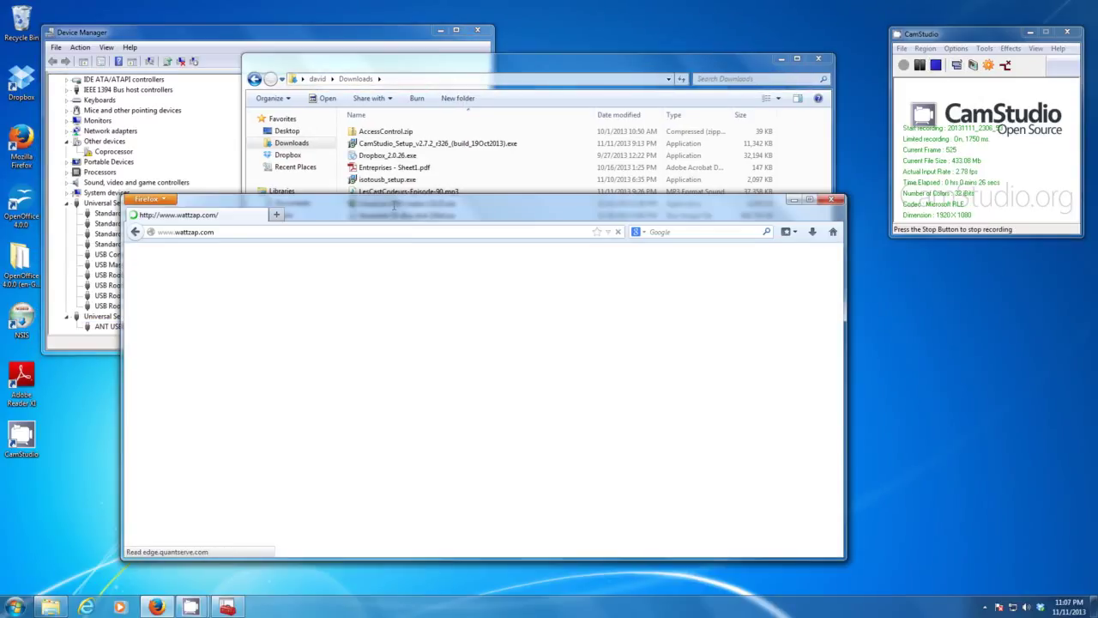
left_click_drag(394, 206, 396, 157)
mouse_move(279, 257)
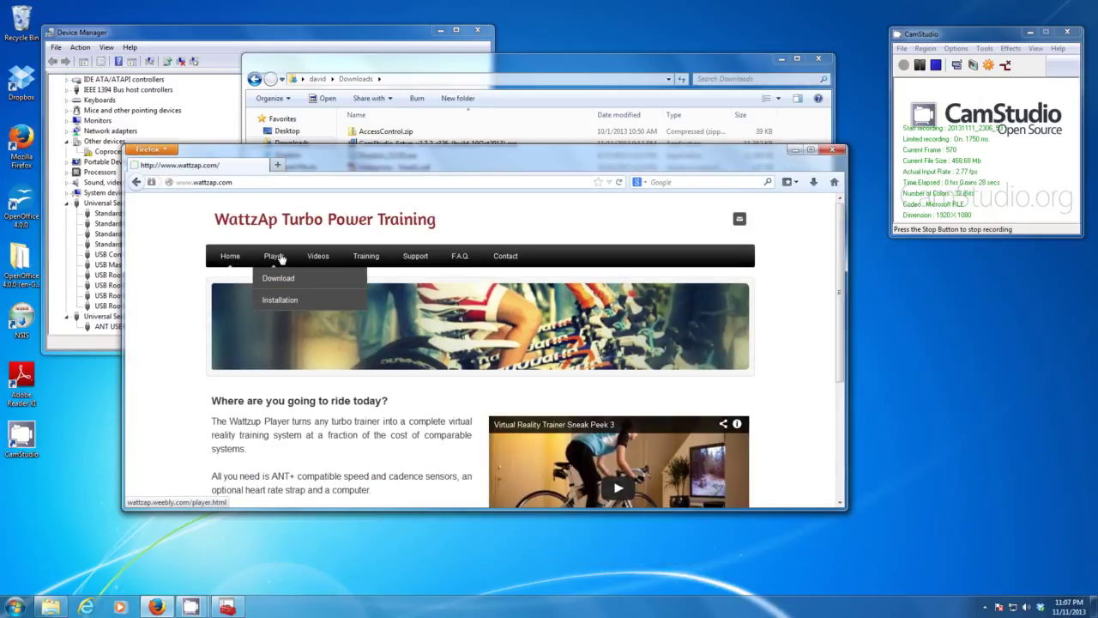
left_click(277, 280)
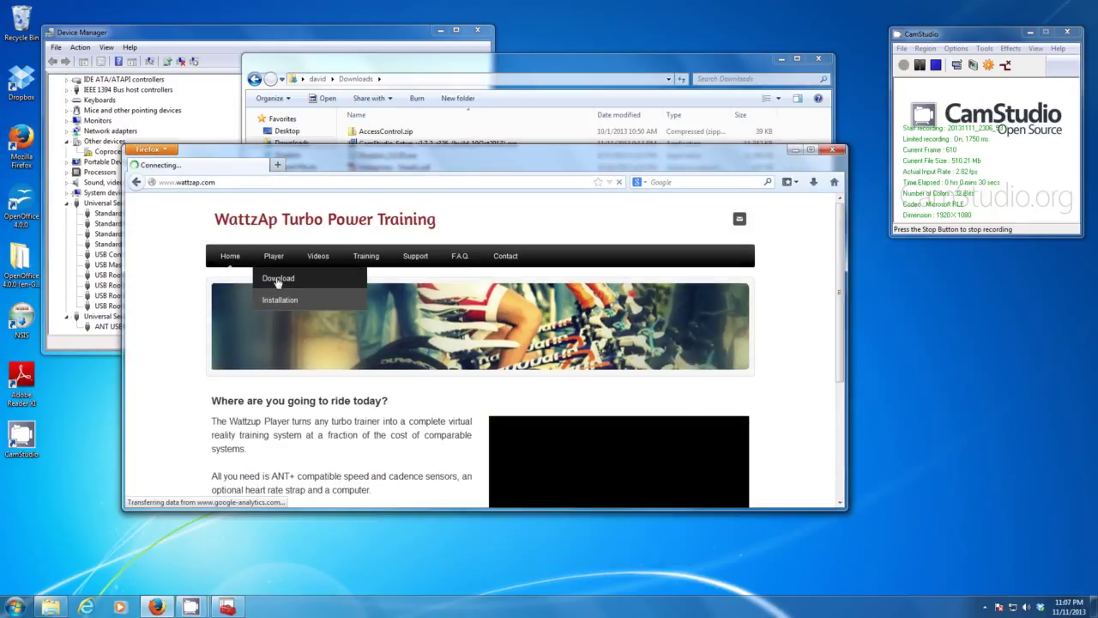
scroll(273, 318, "down", 3)
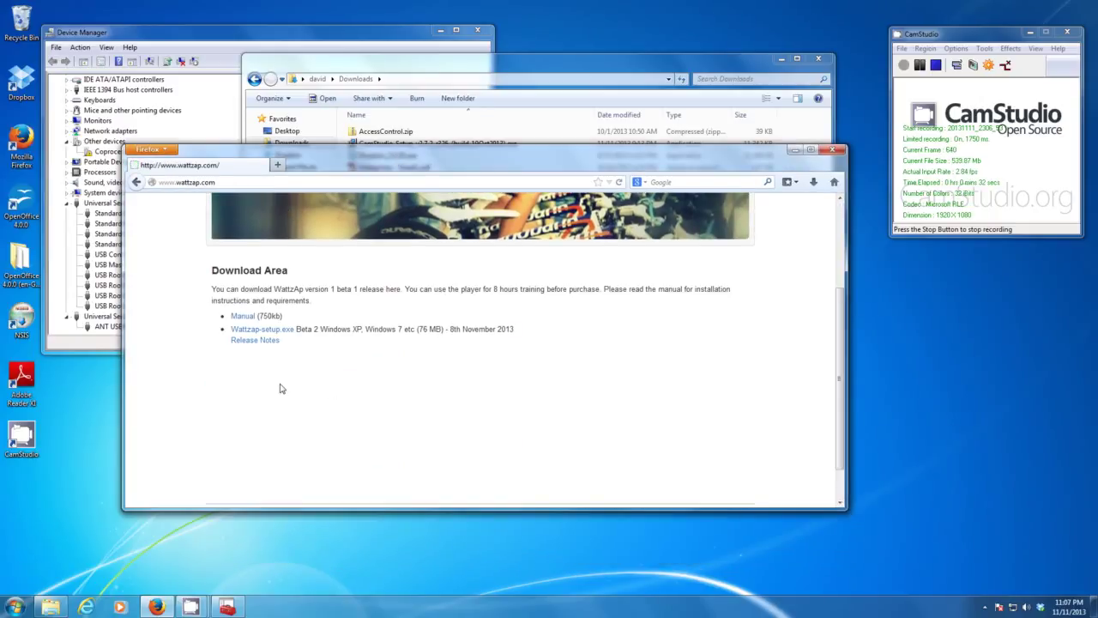
left_click(268, 331)
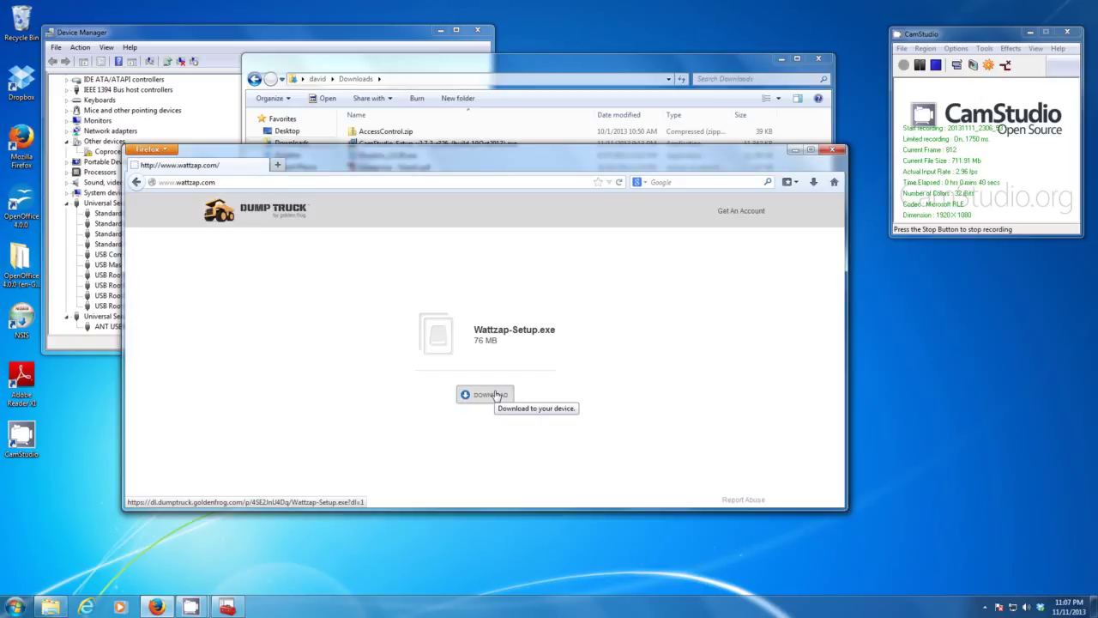
left_click(832, 151)
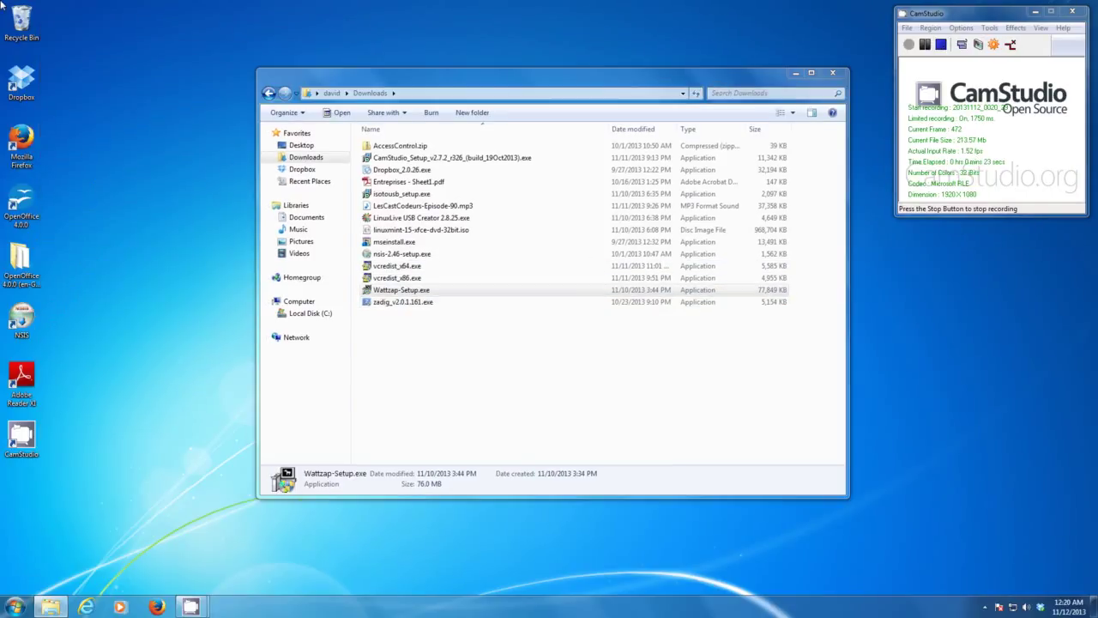
- Run Wattzap-Setup.exe and install the player into C:\Program Files (x86)\Wattzap
key("Return")
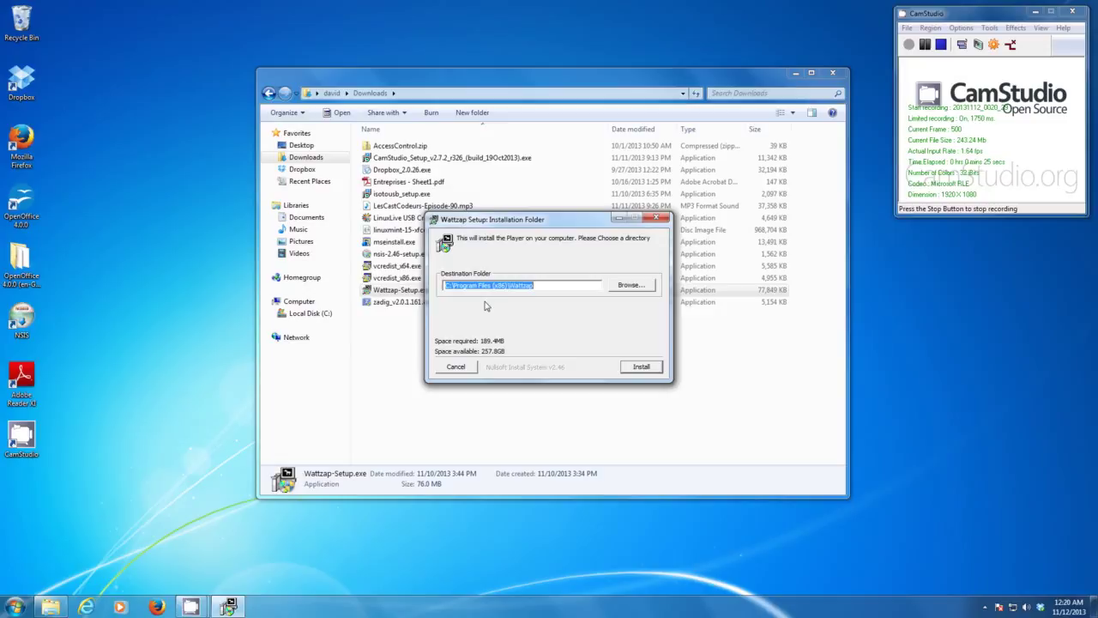
left_click(645, 368)
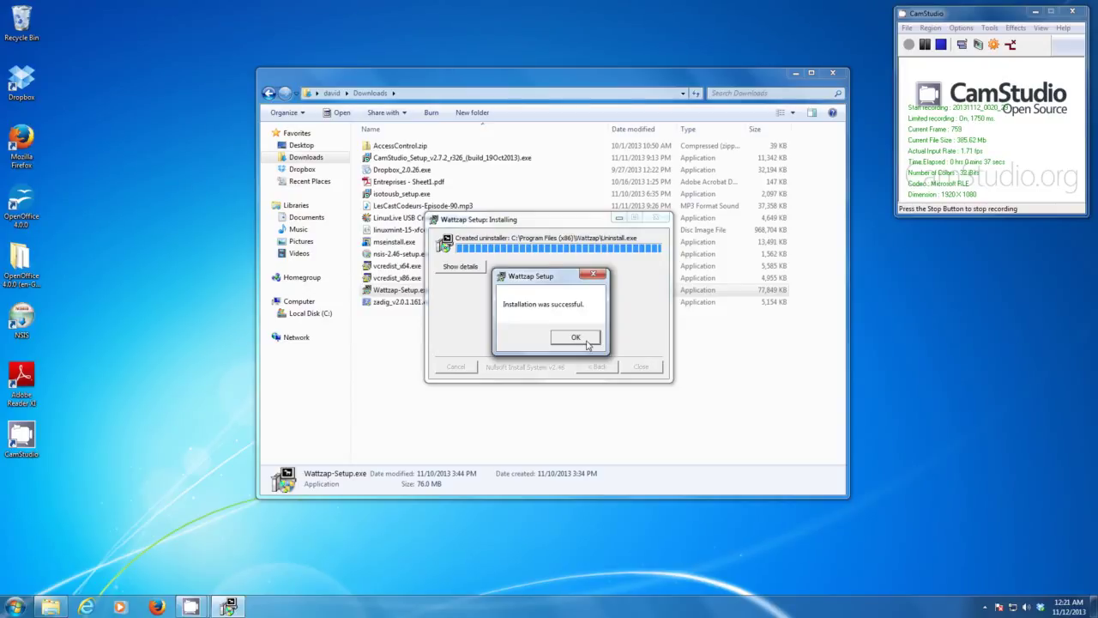
left_click(576, 337)
left_click(641, 367)
- Launch Virtual Training from the Wattzap program group
left_click(15, 606)
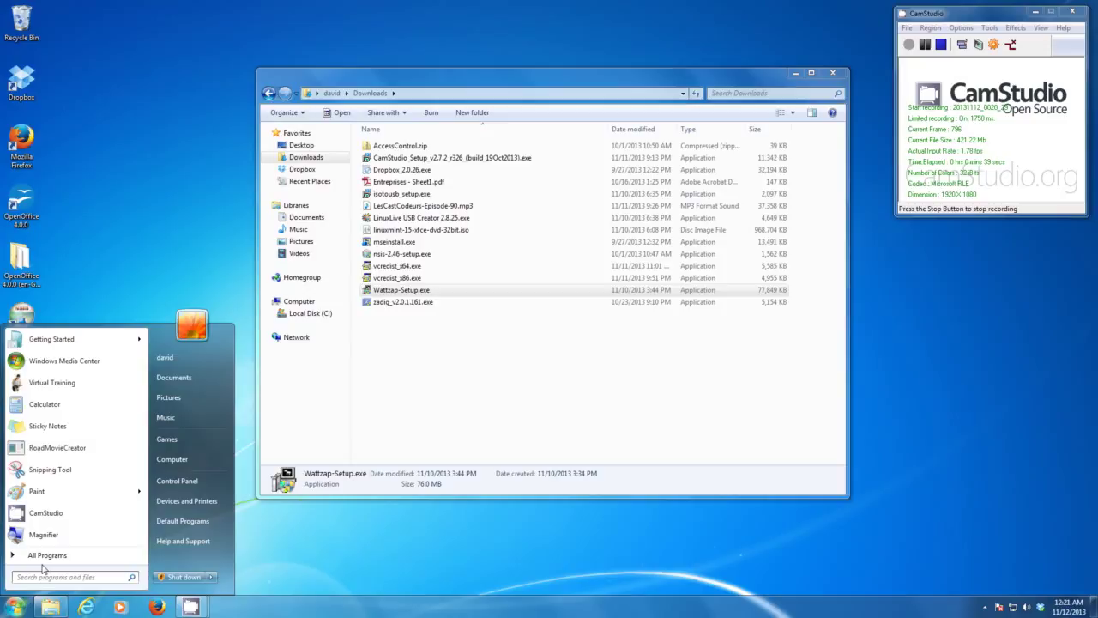
left_click(43, 556)
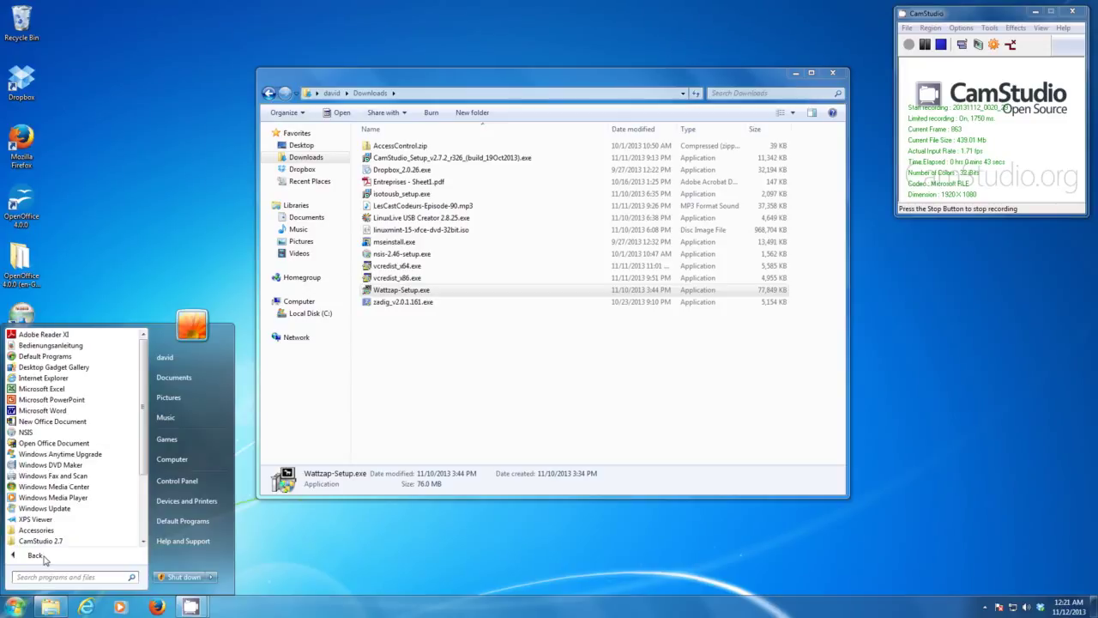
scroll(51, 524, "down", 3)
left_click(34, 519)
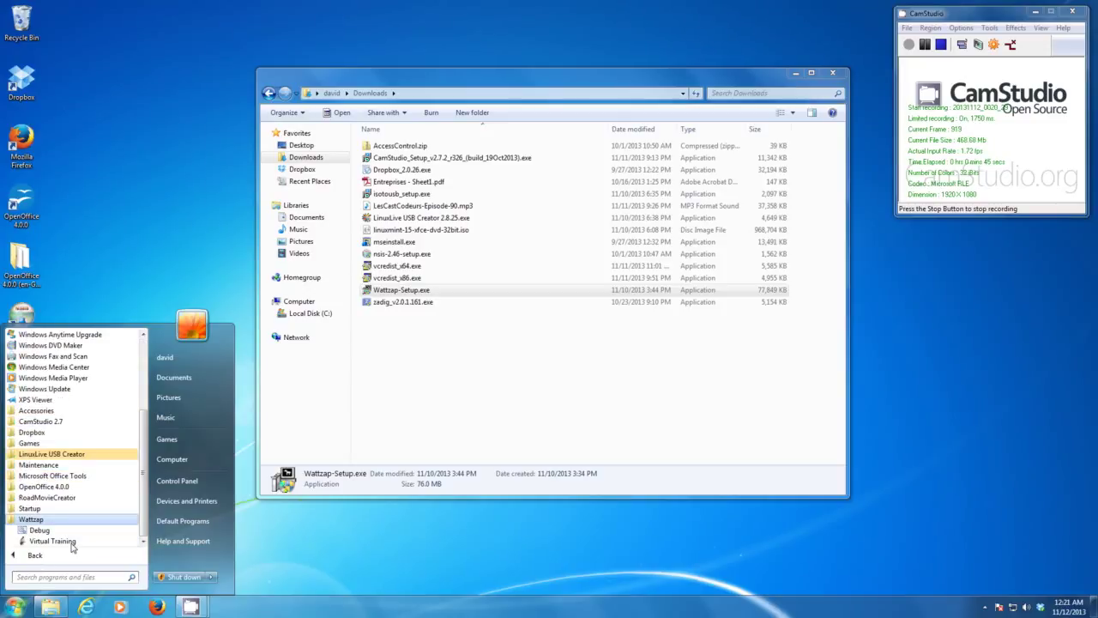
left_click(59, 546)
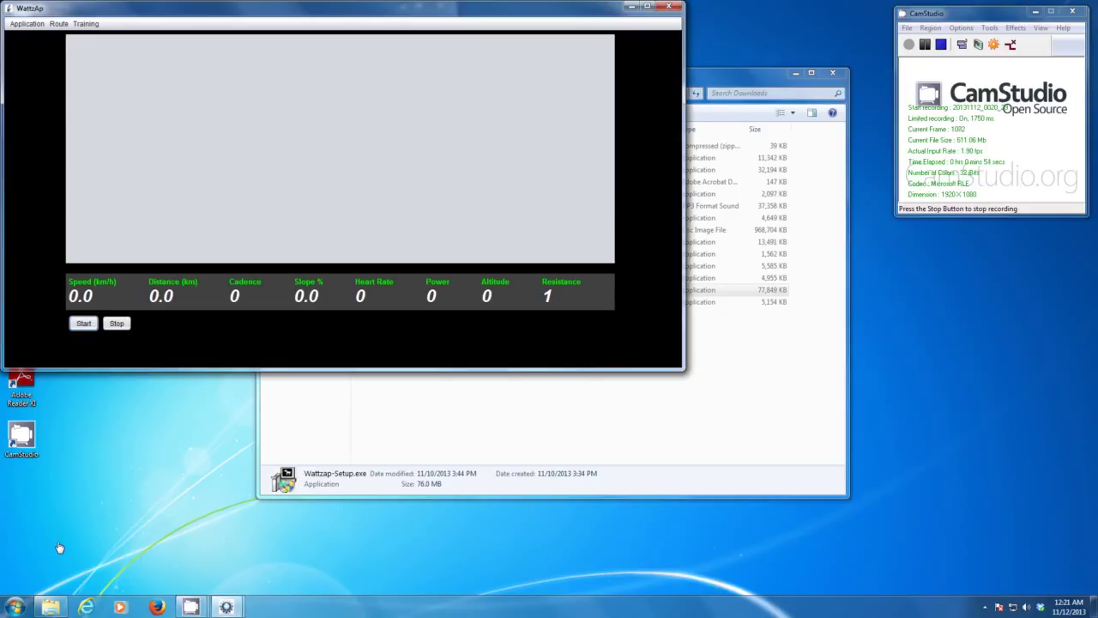
left_click(942, 46)
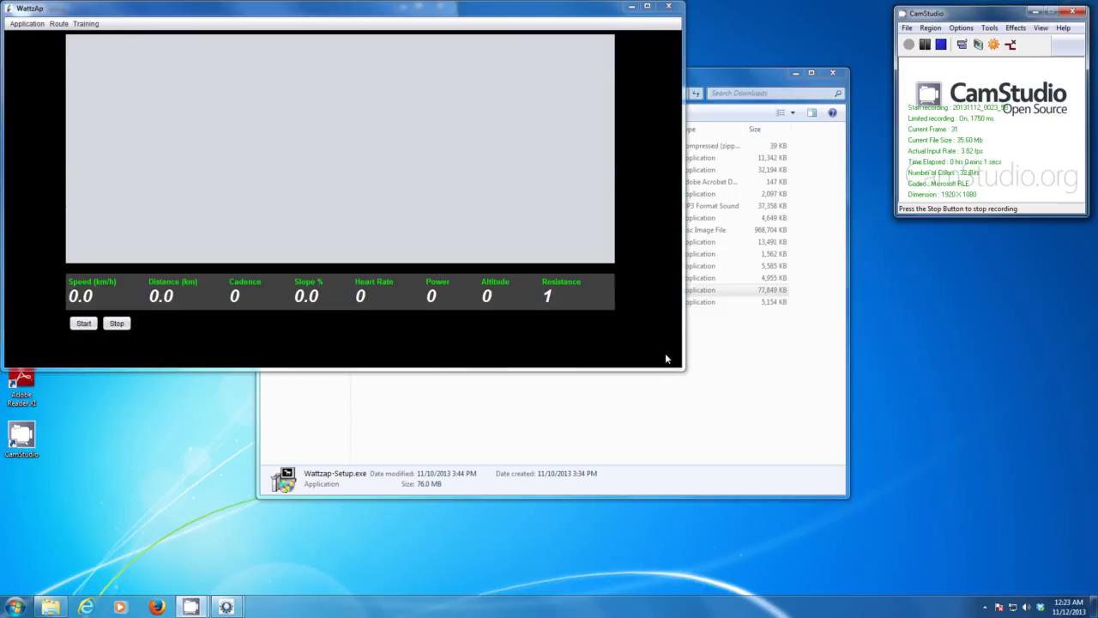
- Open the preferences and set the rider's weight to 79.0 kg and the FT heart rate to 178
left_click(19, 24)
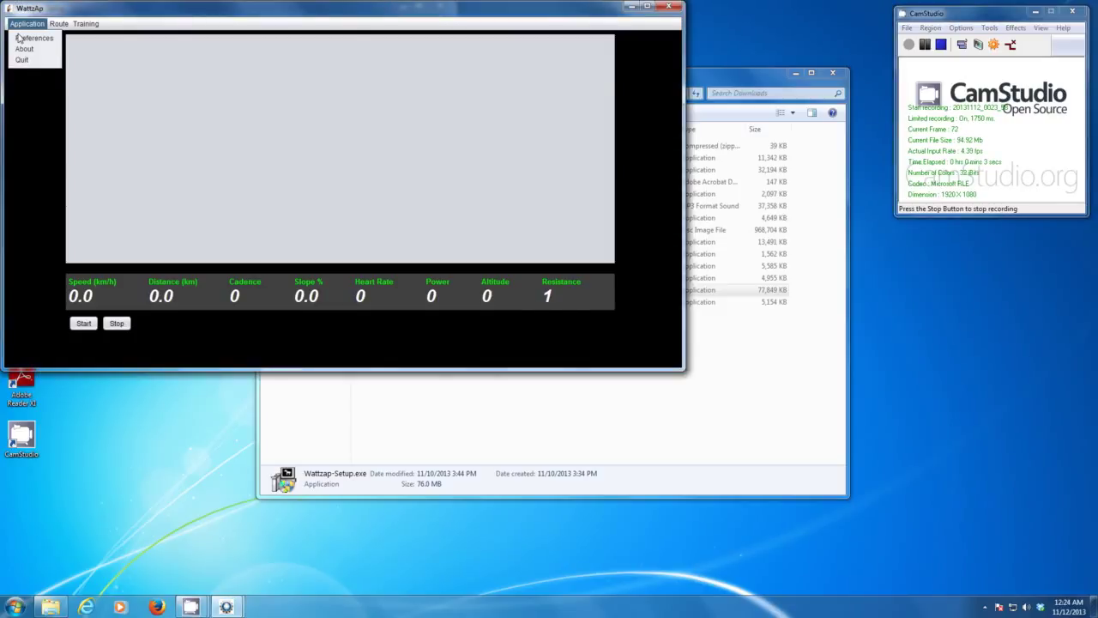
left_click(18, 38)
left_click(38, 27)
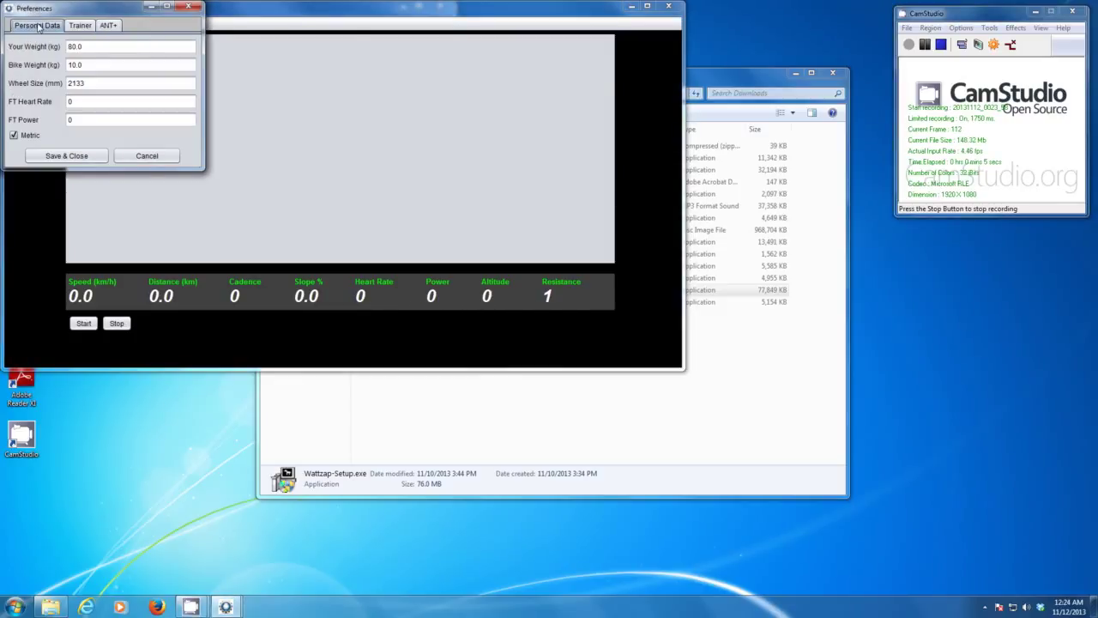
left_click_drag(76, 46, 51, 49)
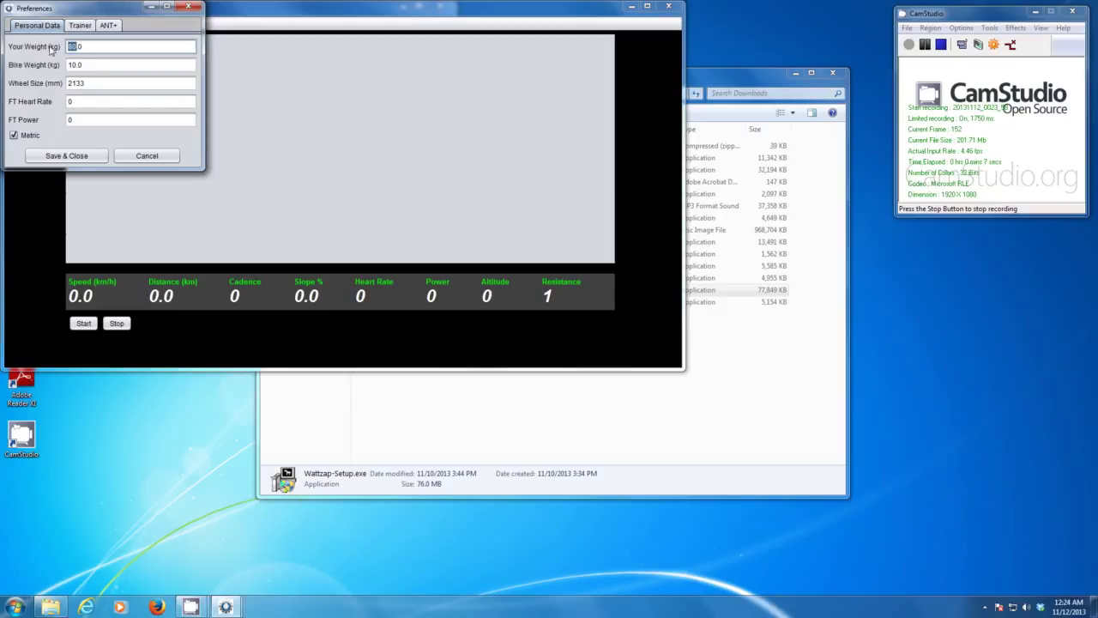
type("79")
left_click(73, 101)
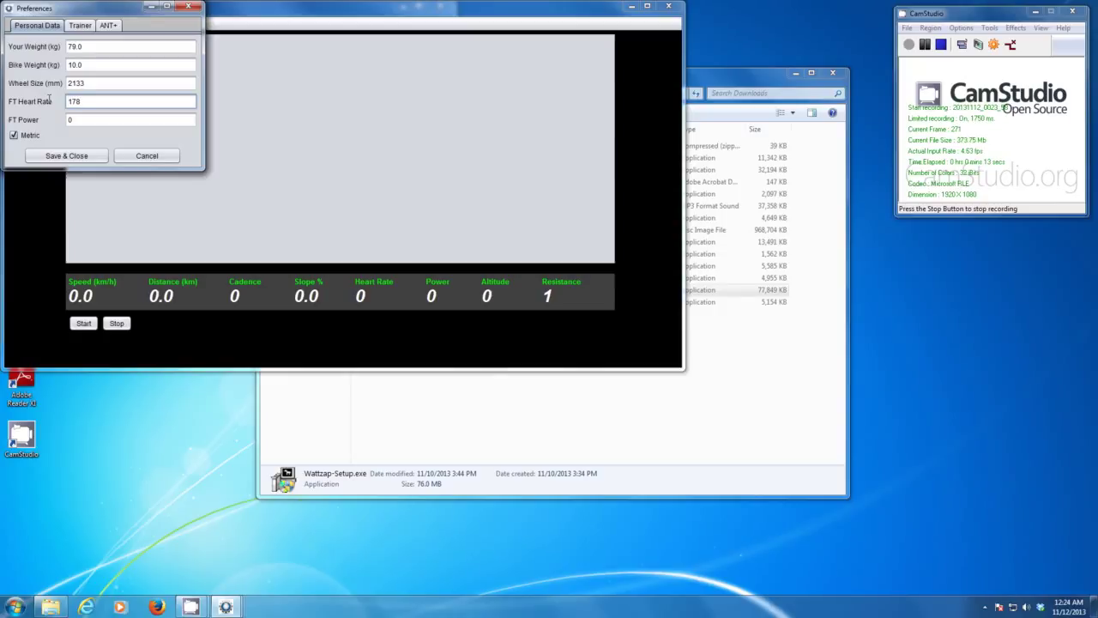
- Enable SimulSpeed for the Tacx Satori / Blue Motion trainer profile and set its resistance level to 5
left_click(80, 25)
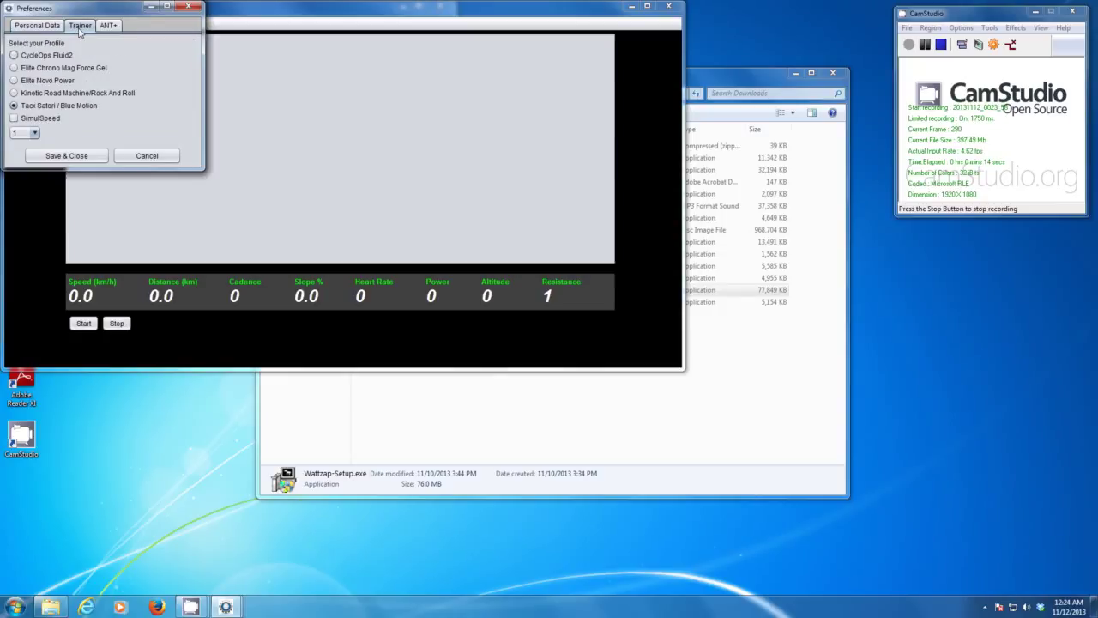
left_click(14, 118)
left_click(24, 133)
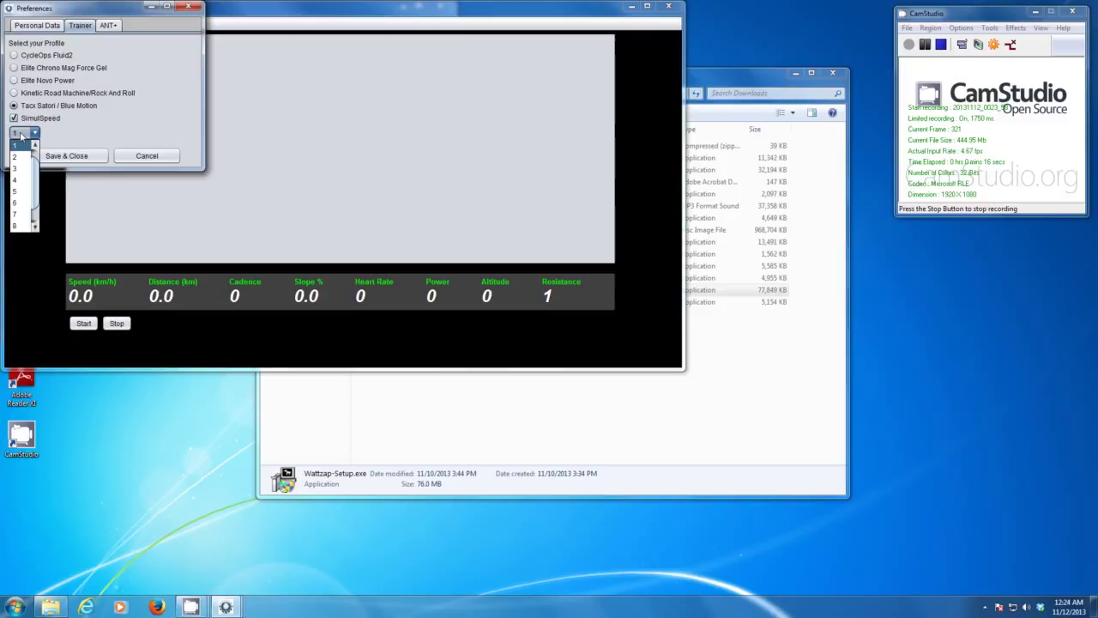
left_click(22, 193)
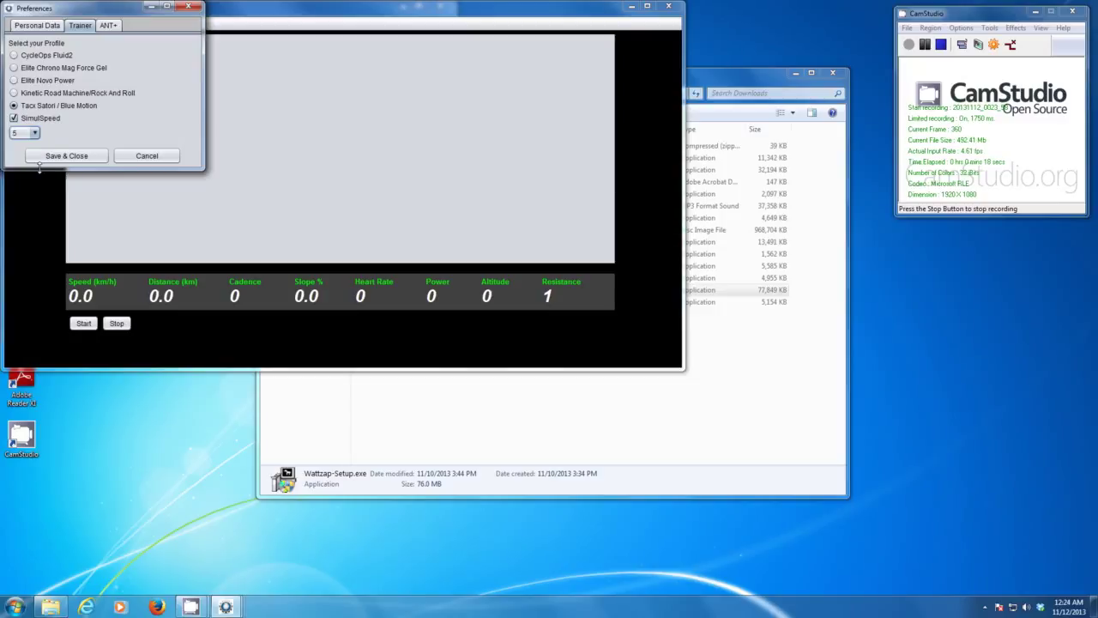
- Pair the ANT+ heart rate monitor, stop the pairing, and save and close the preferences
left_click(108, 26)
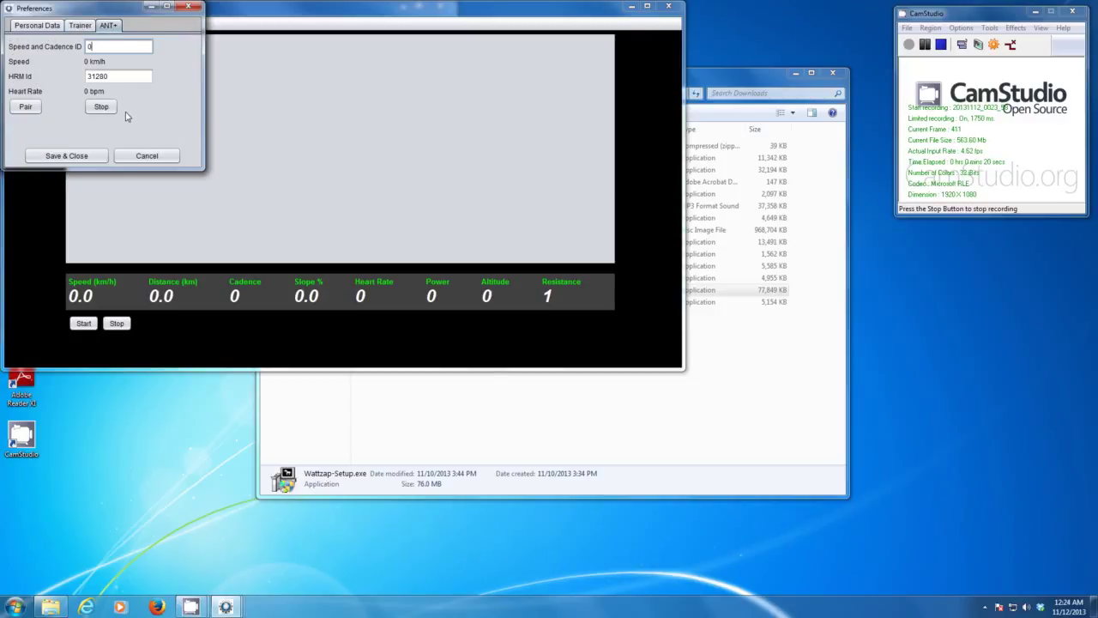
left_click(25, 109)
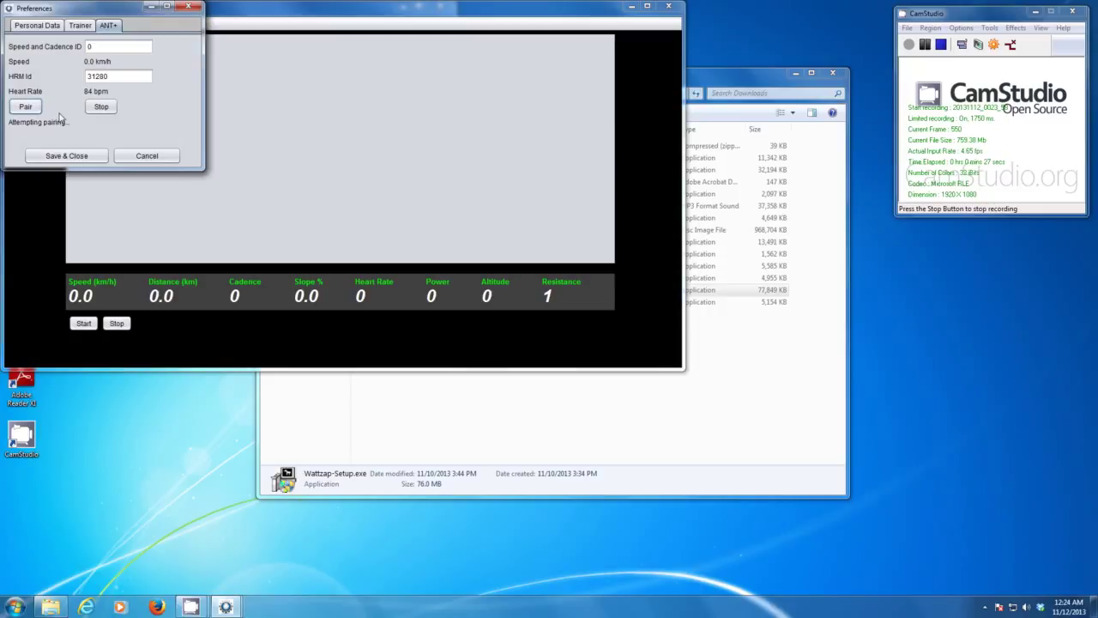
left_click(99, 110)
left_click(99, 110)
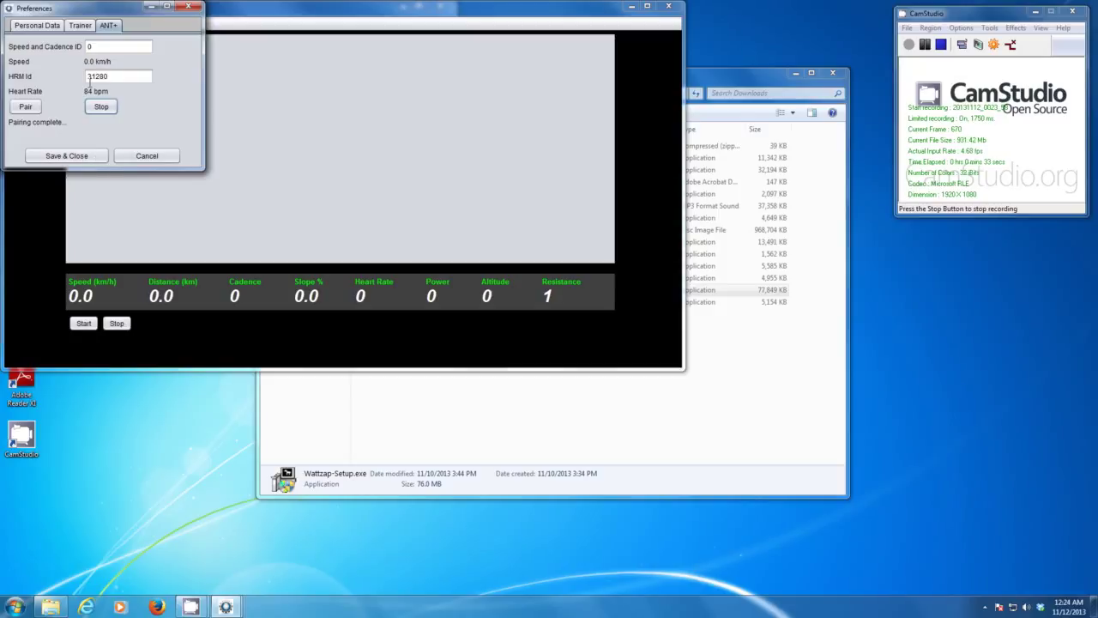
left_click(84, 158)
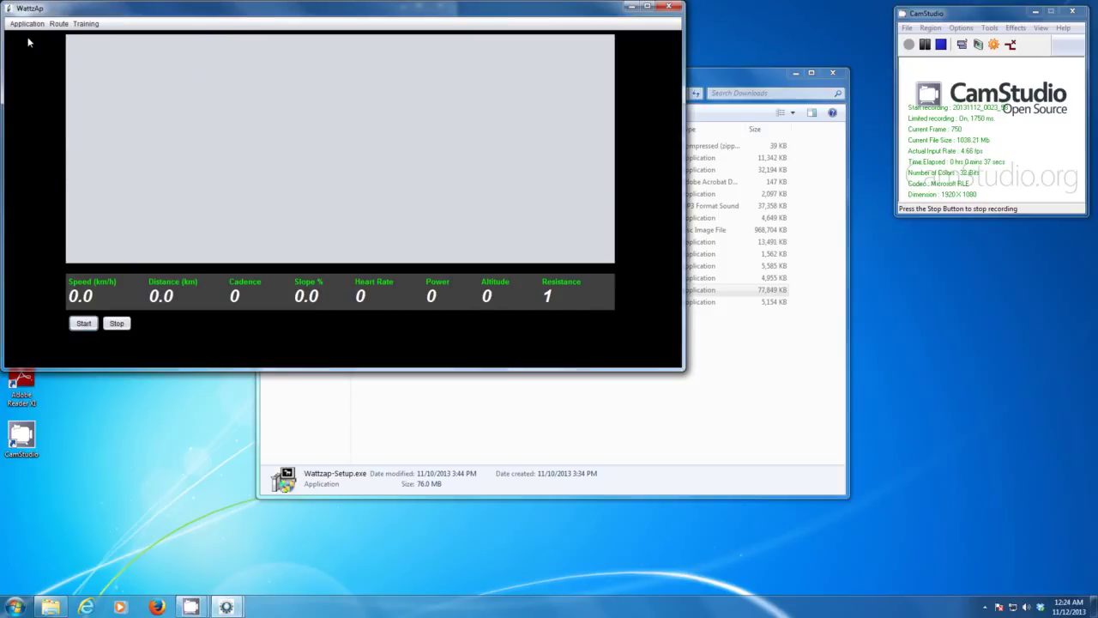
- Quit WattzAp and relaunch it from the Wattzap program group
left_click(24, 25)
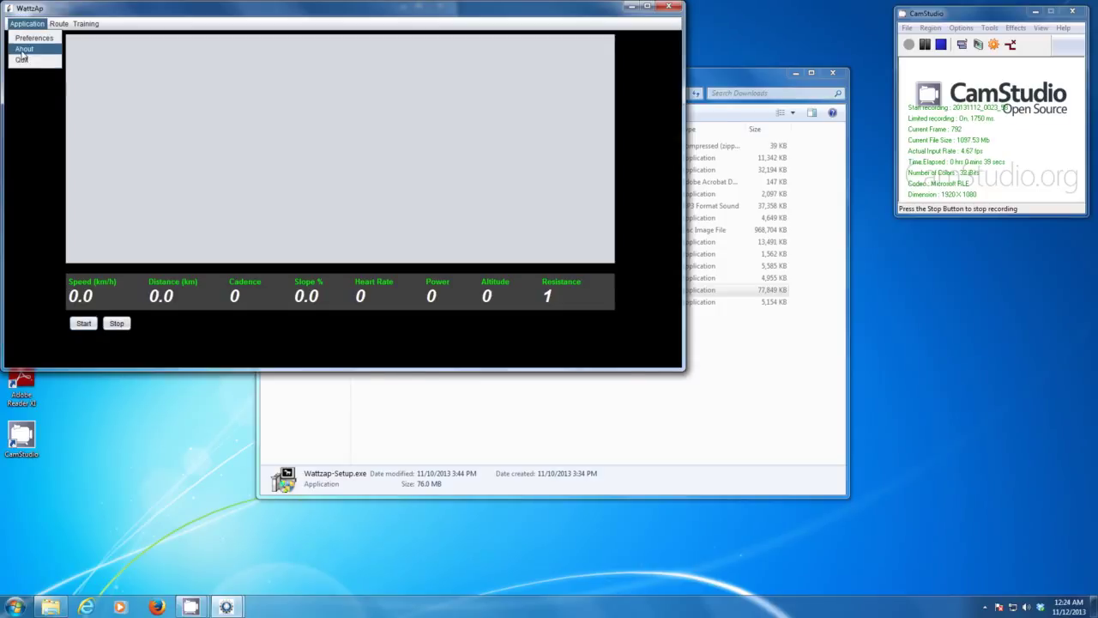
left_click(21, 60)
left_click(15, 605)
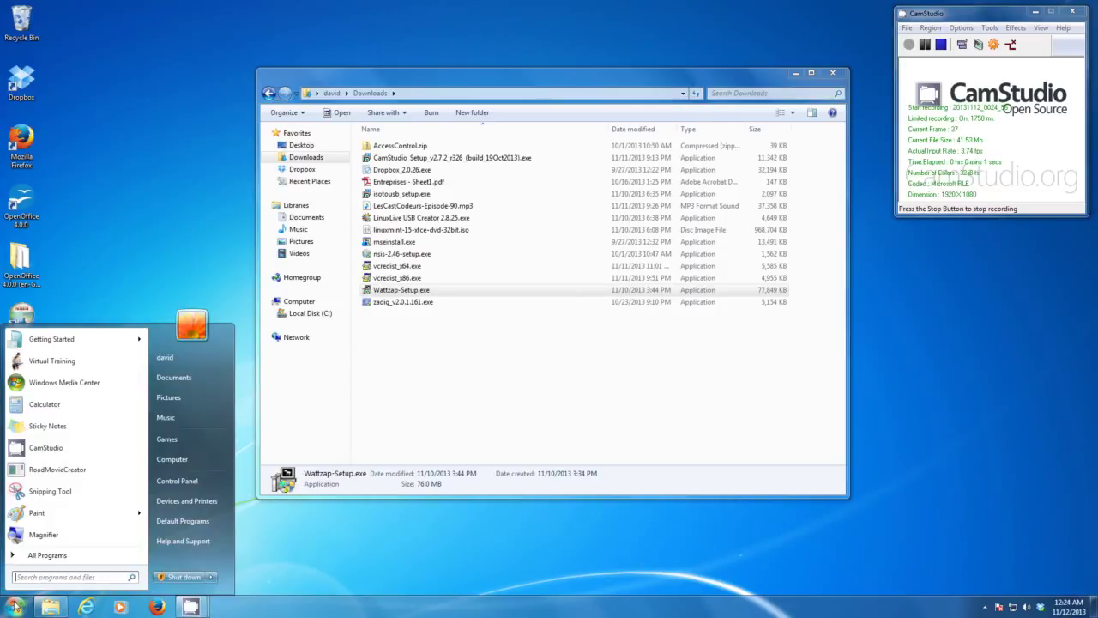
left_click(44, 556)
scroll(43, 545, "down", 5)
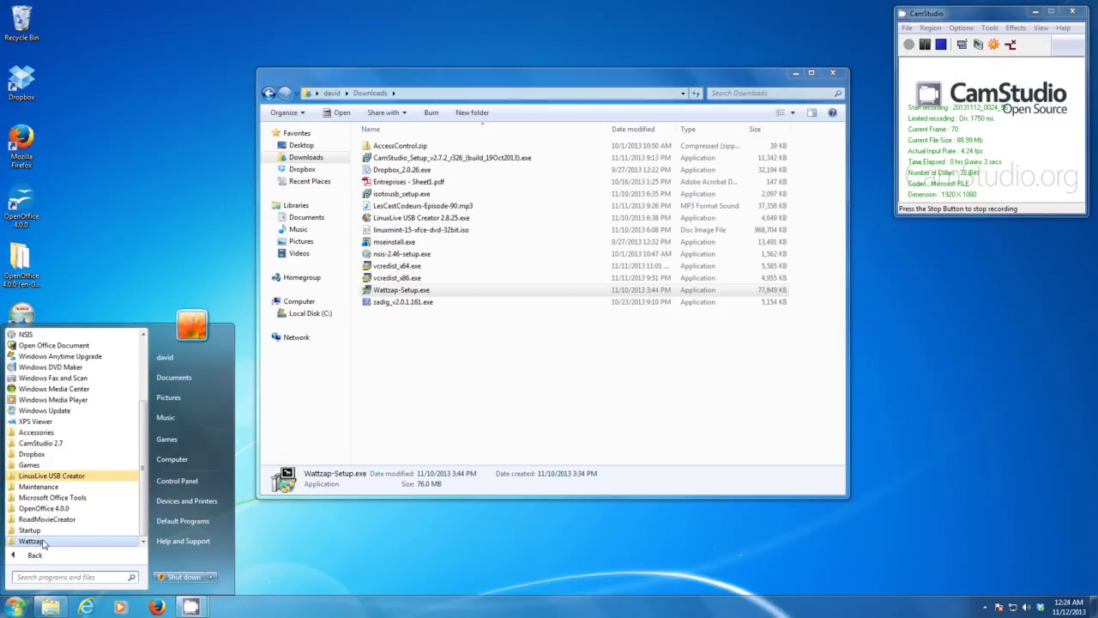
left_click(32, 542)
left_click(38, 534)
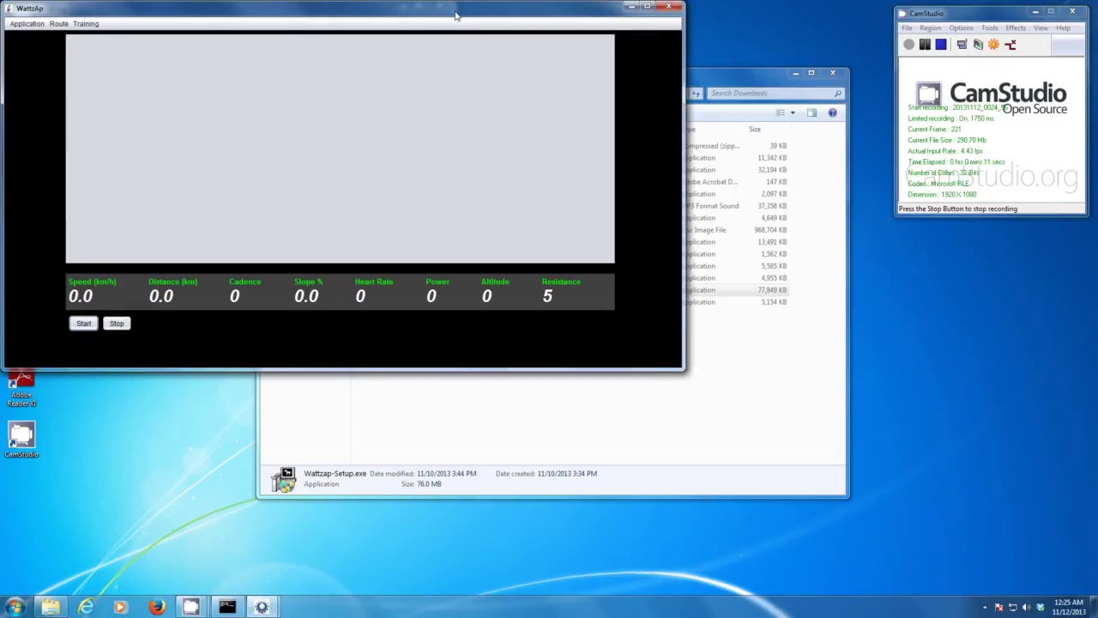
- Move the player window slightly aside and reopen the preferences to check the saved personal data
left_click_drag(456, 16, 473, 14)
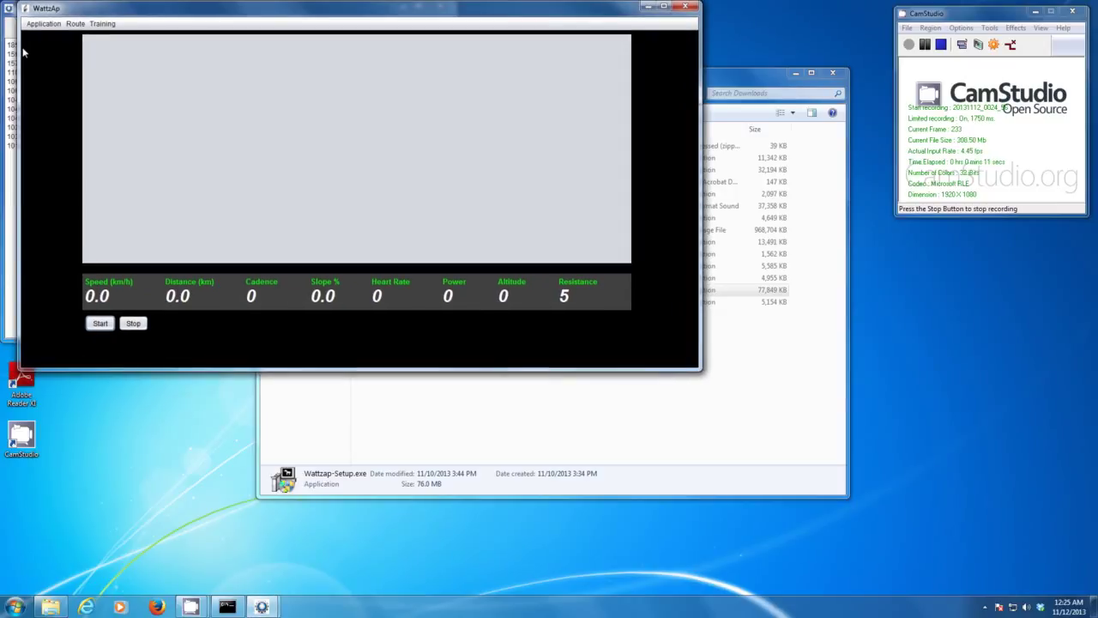
left_click(43, 24)
left_click(43, 40)
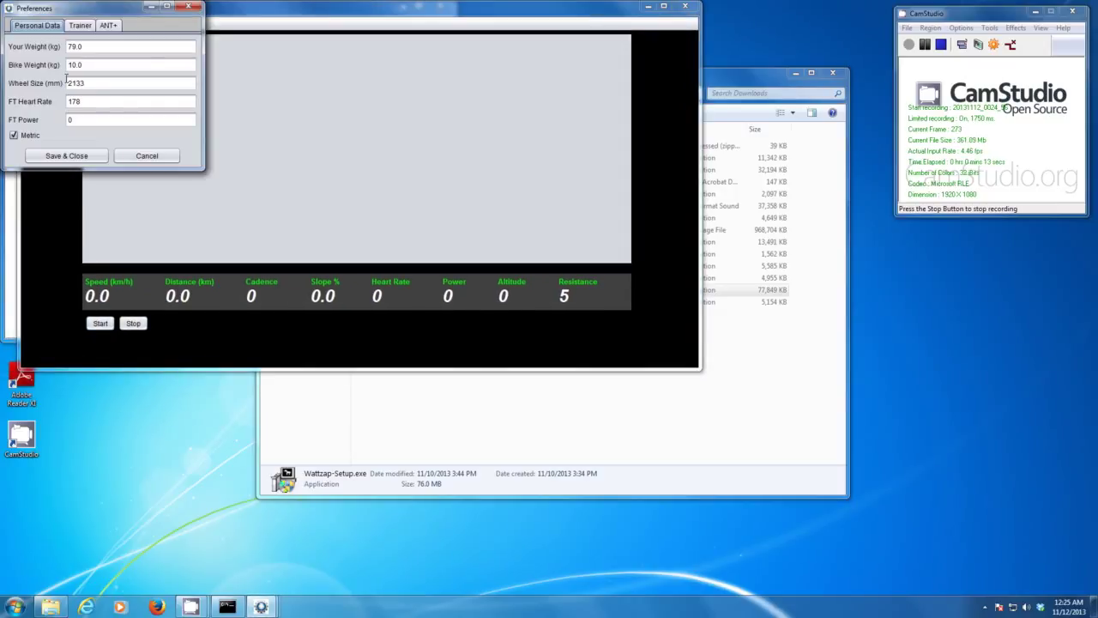